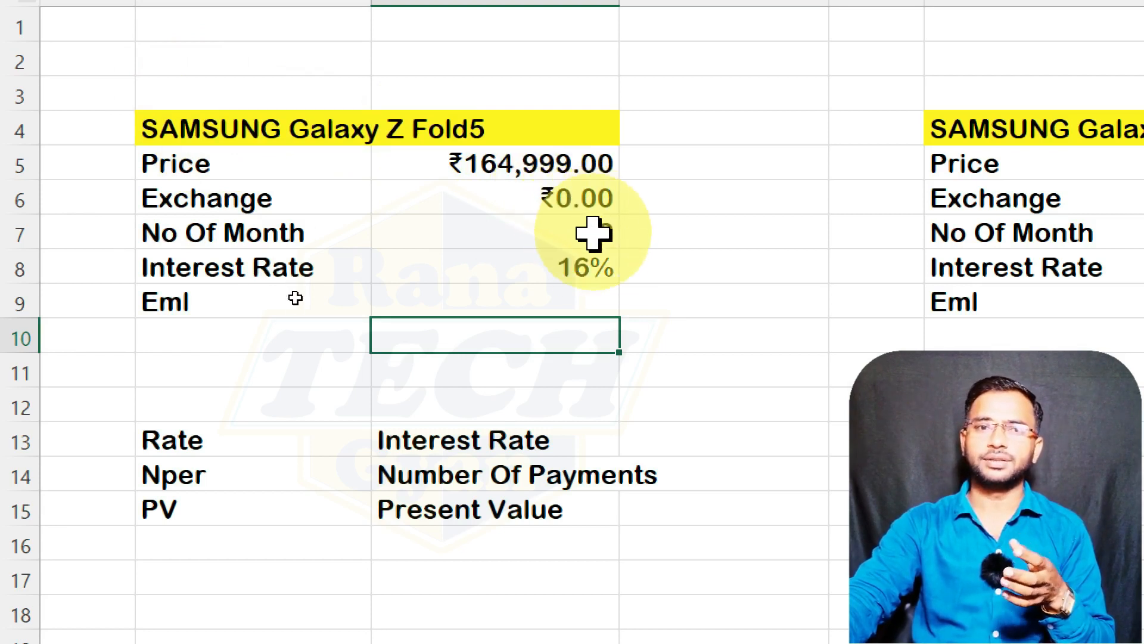
Begin a PMT formula in the first phone's EMI cell C9, using C8/12 as the monthly interest rate.
{"action": "left_click", "coordinate": [581, 305]}
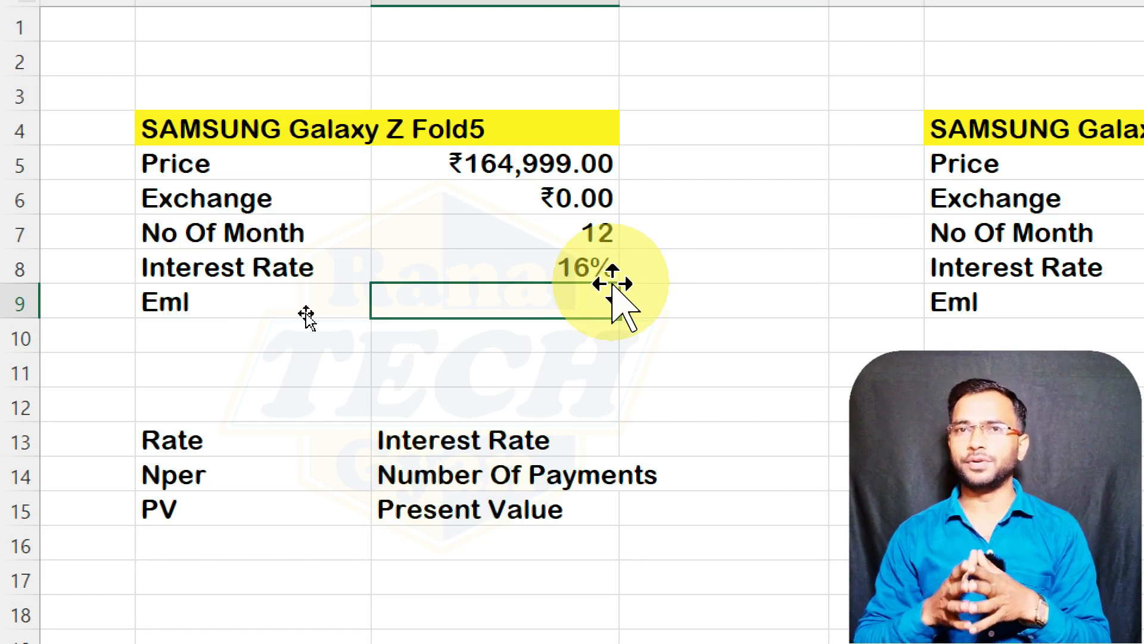
{"action": "type", "text": "="}
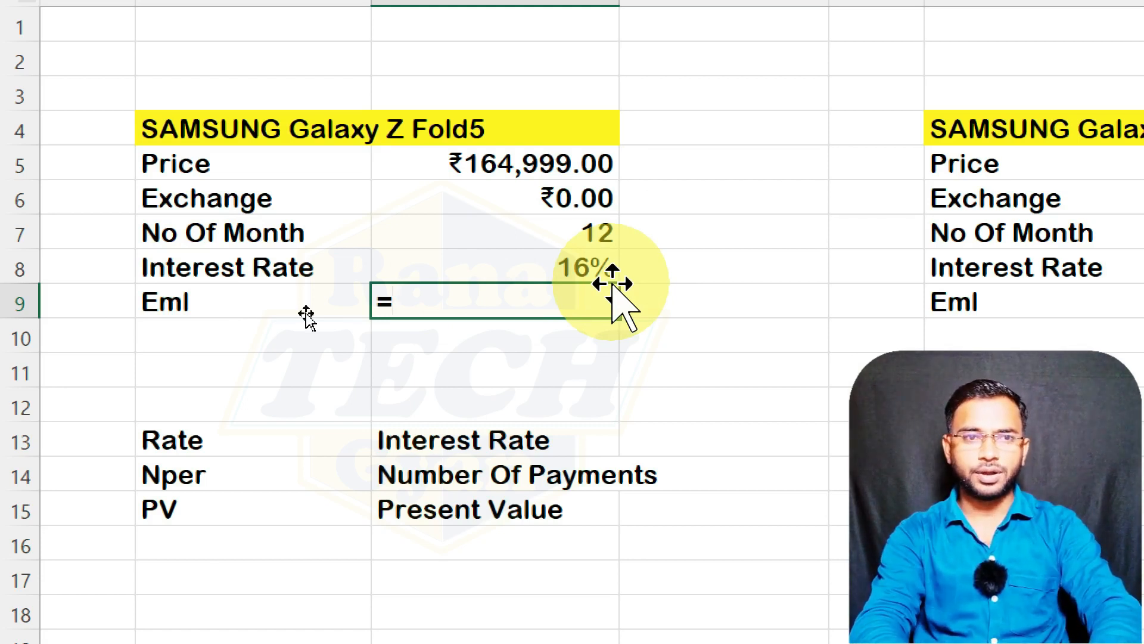
{"action": "type", "text": "pmt"}
{"action": "key", "text": "BackSpace"}
{"action": "type", "text": "m"}
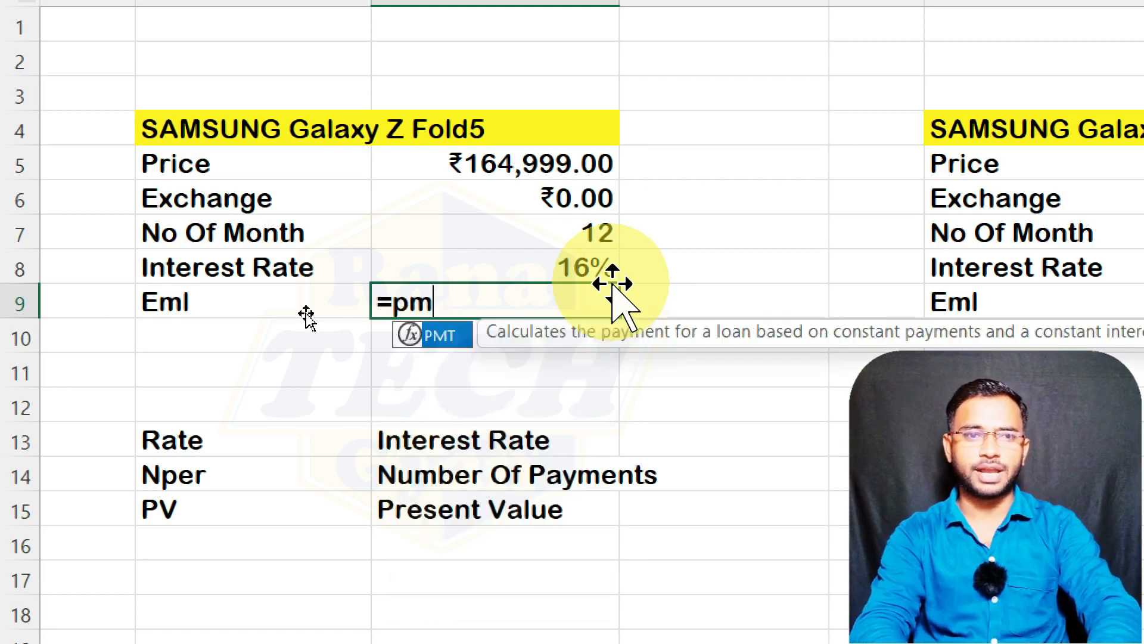
{"action": "type", "text": "t"}
{"action": "key", "text": "Tab"}
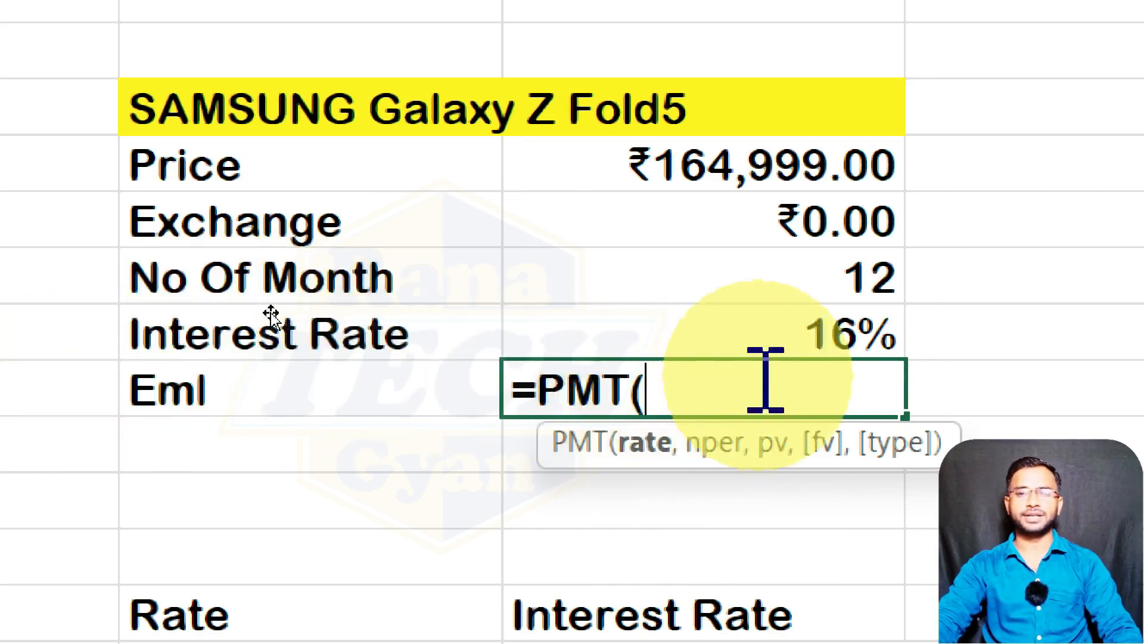
{"action": "left_click", "coordinate": [775, 338]}
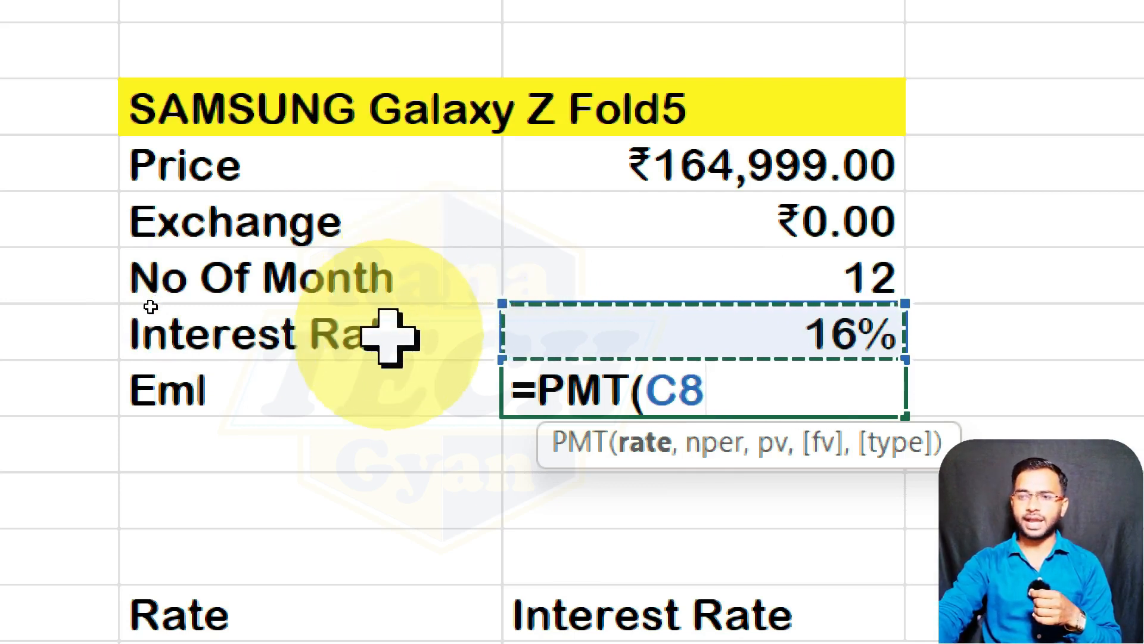
{"action": "type", "text": "/12"}
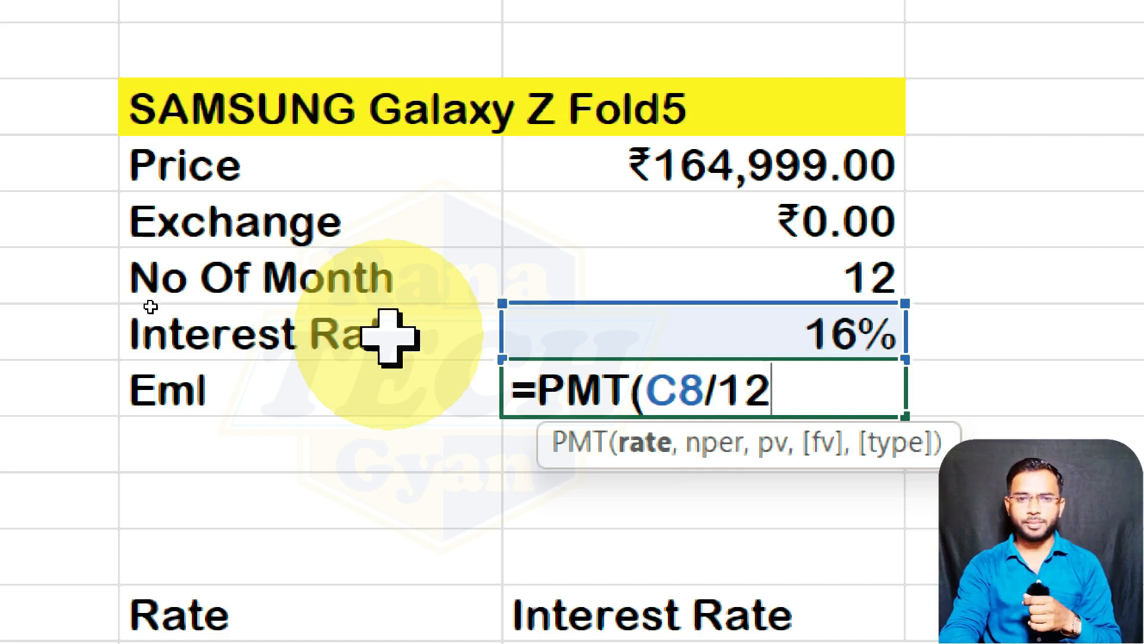
{"action": "type", "text": ","}
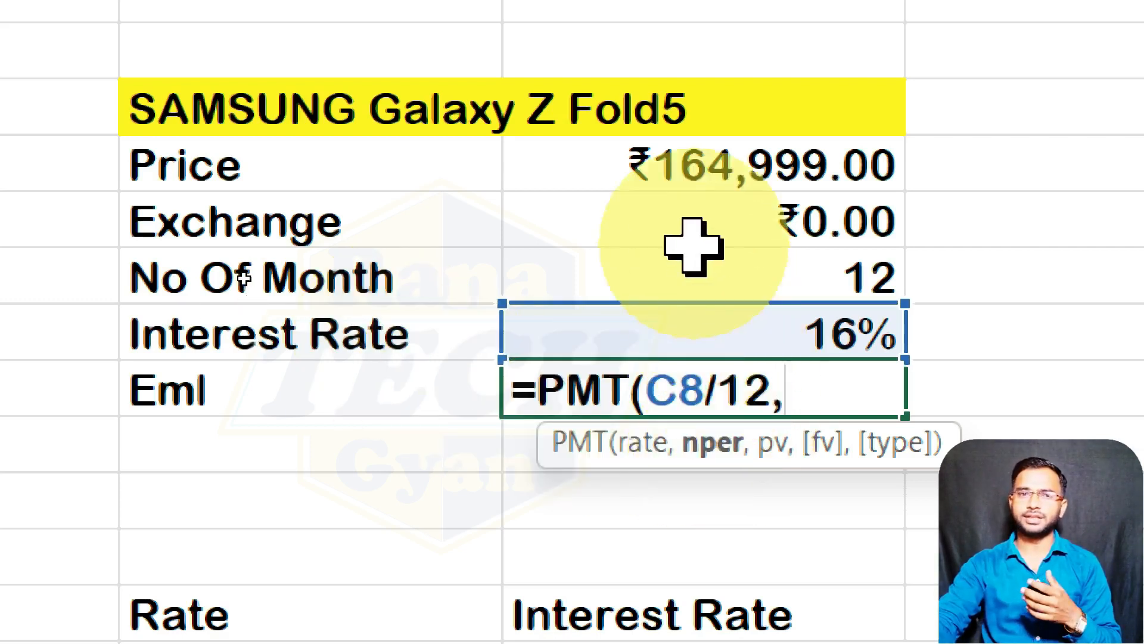
Complete the EMI formula with C7 as the number of payments and C5 as the present value.
{"action": "left_click", "coordinate": [688, 275]}
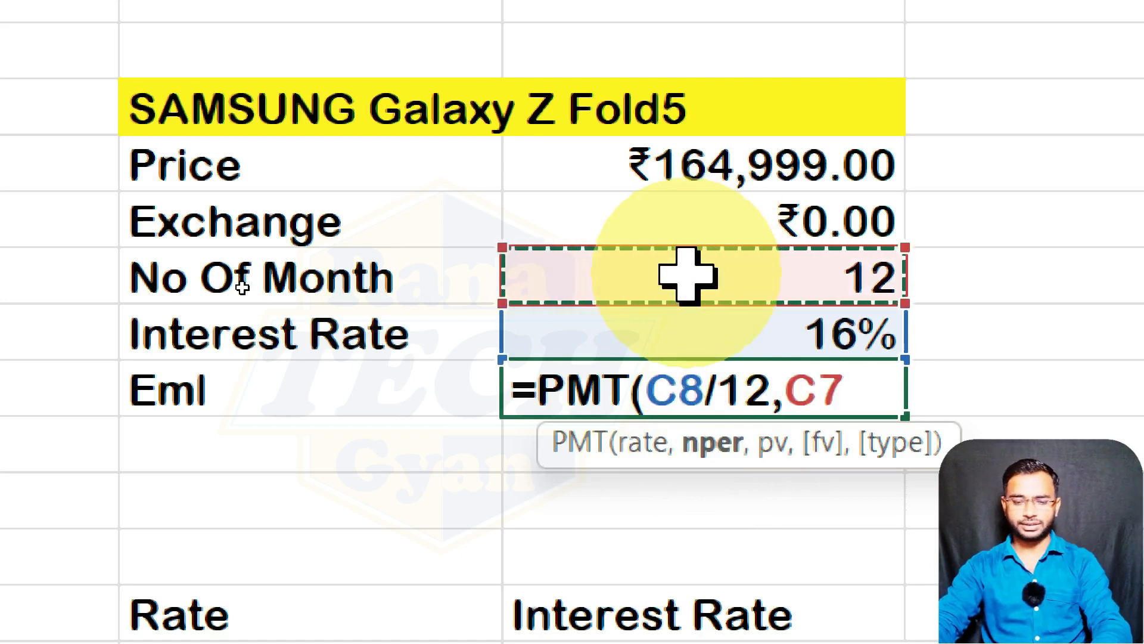
{"action": "type", "text": ","}
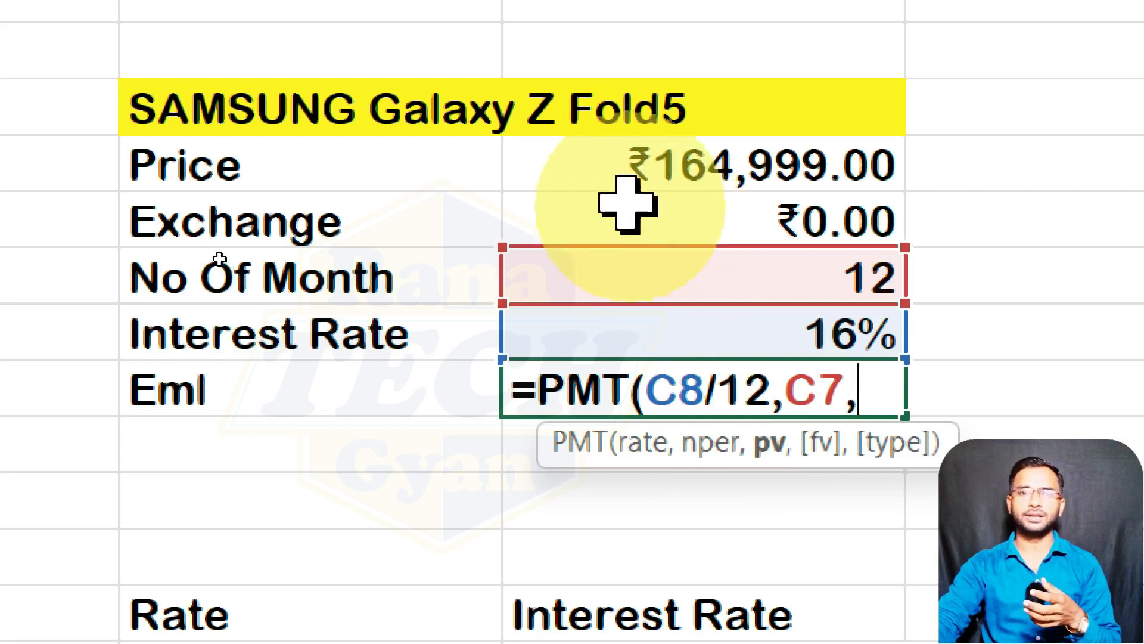
{"action": "left_click", "coordinate": [601, 153]}
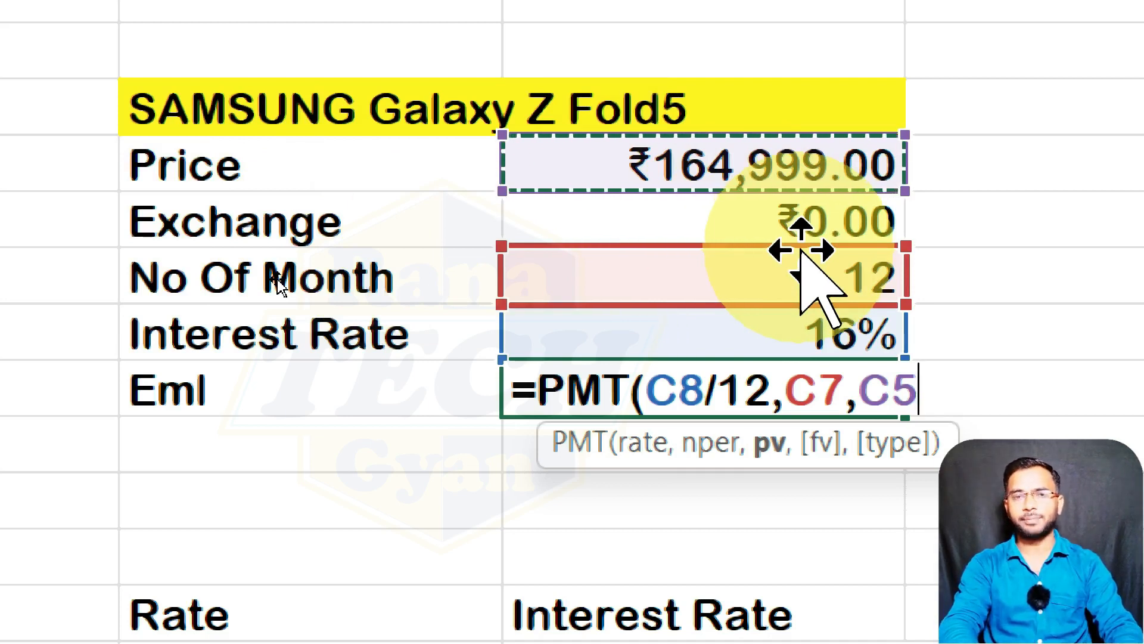
{"action": "type", "text": ")"}
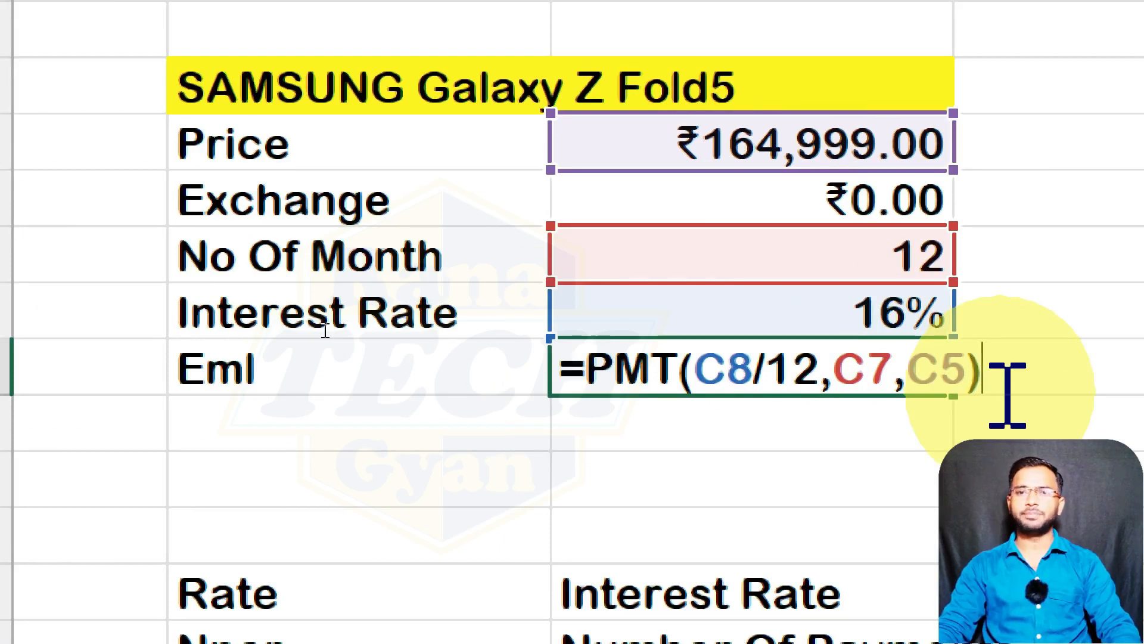
{"action": "key", "text": "Return"}
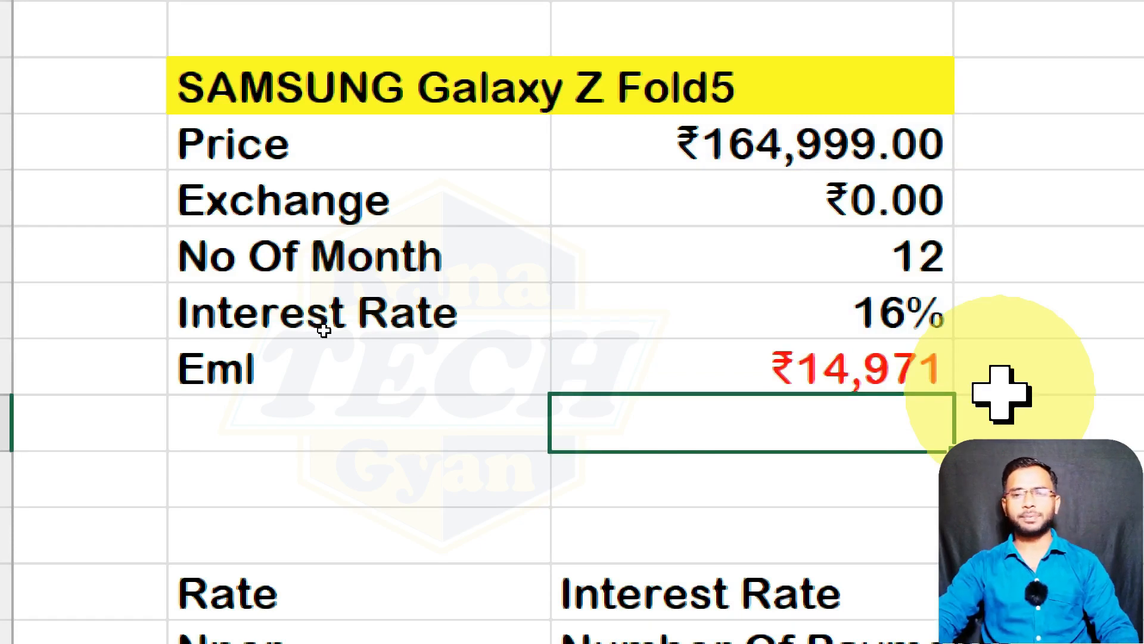
{"action": "left_click", "coordinate": [731, 352]}
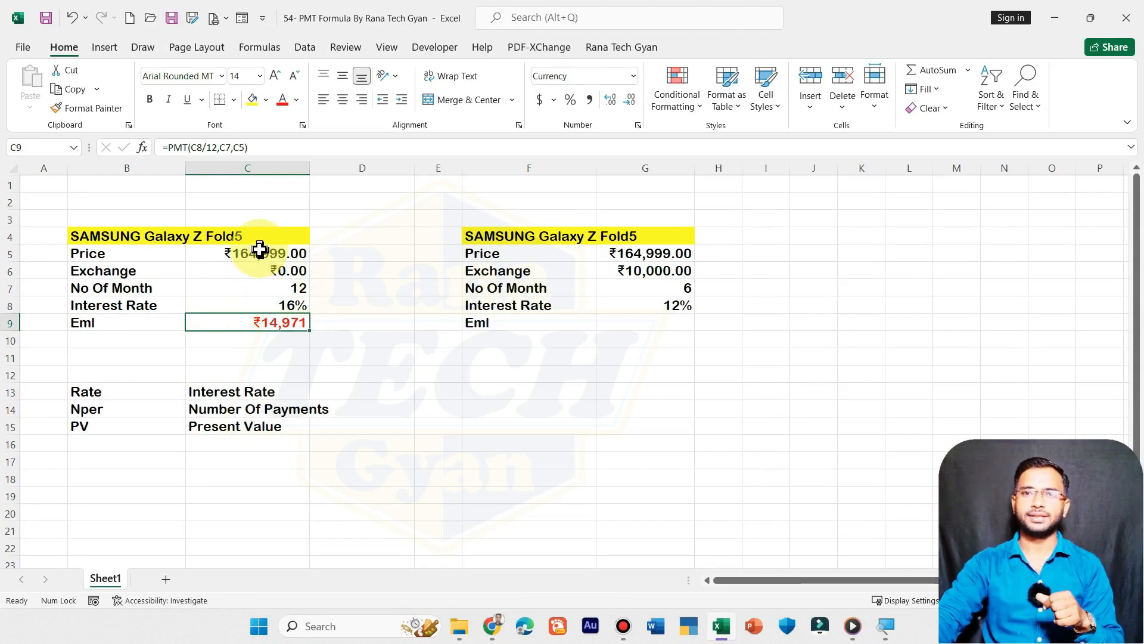
Place the workbook on one half of the screen beside the browser's Flipkart page for the Galaxy Z Fold5.
{"action": "mouse_move", "coordinate": [1087, 20]}
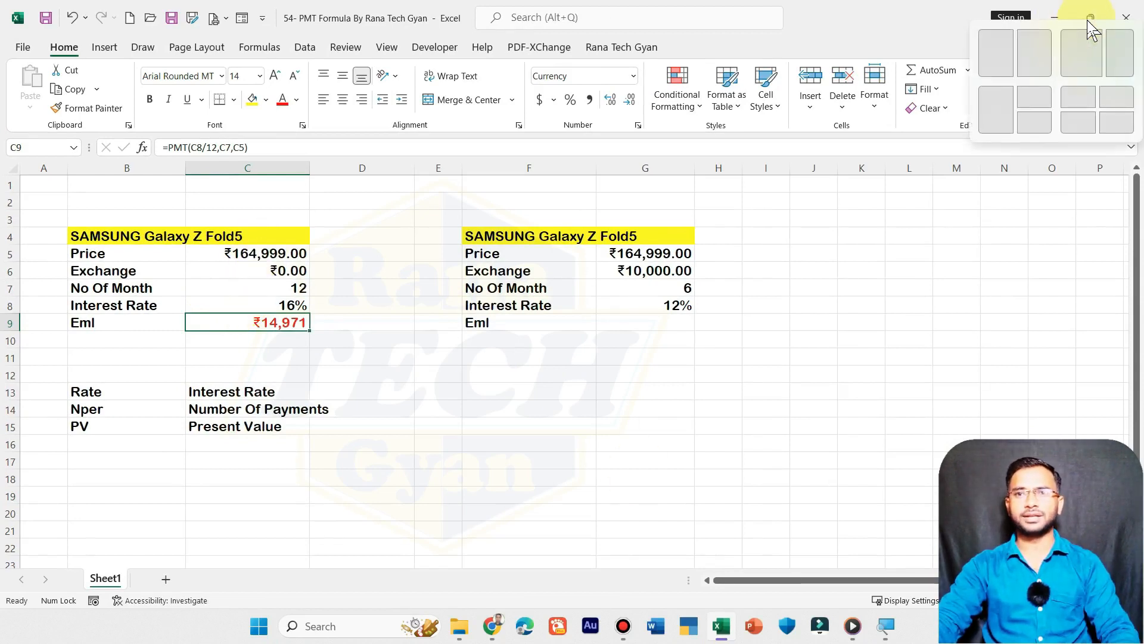
{"action": "left_click", "coordinate": [989, 47]}
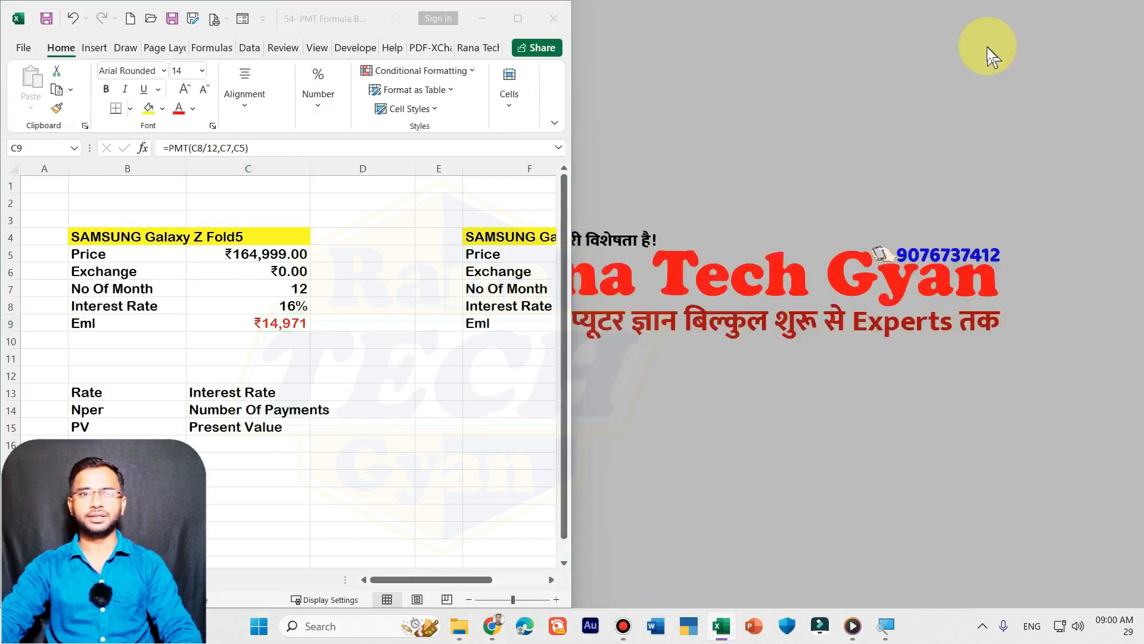
{"action": "left_click", "coordinate": [1010, 235]}
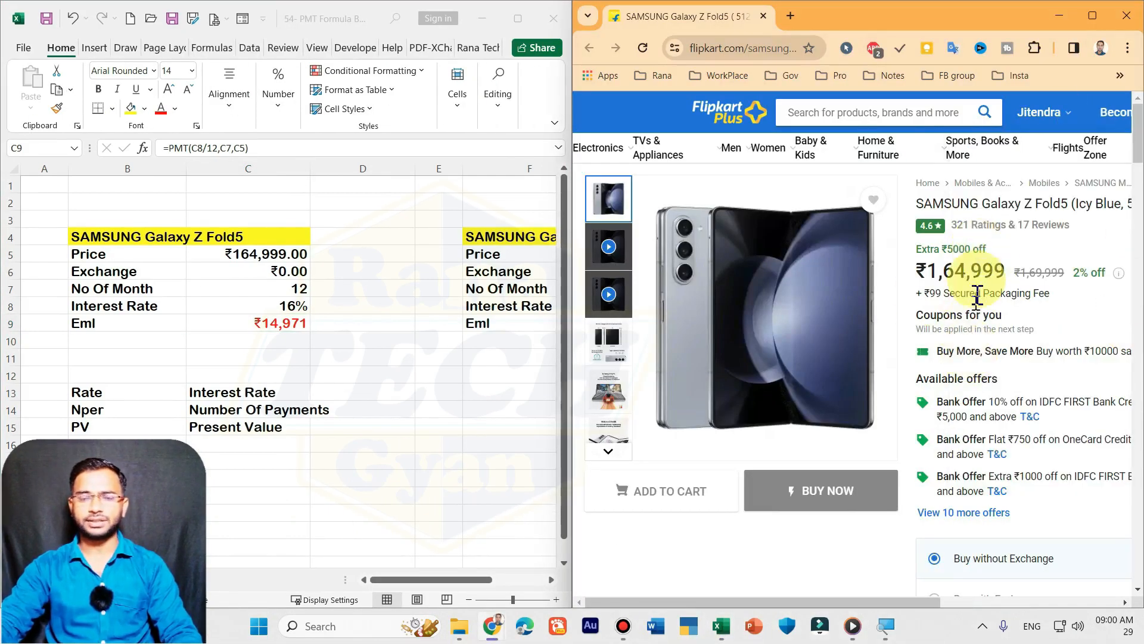
Expand all available offers on the Flipkart product page and open the no cost EMI plans.
{"action": "left_click_drag", "start_coordinate": [918, 602], "coordinate": [1006, 603]}
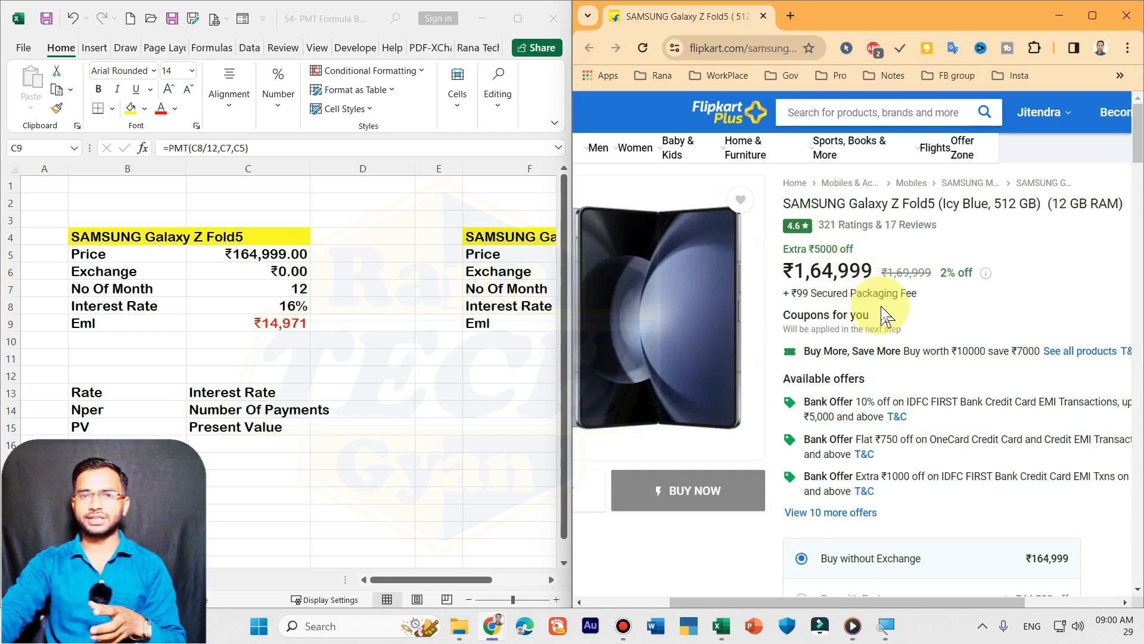
{"action": "scroll", "coordinate": [897, 370], "scroll_direction": "down", "scroll_amount": 1}
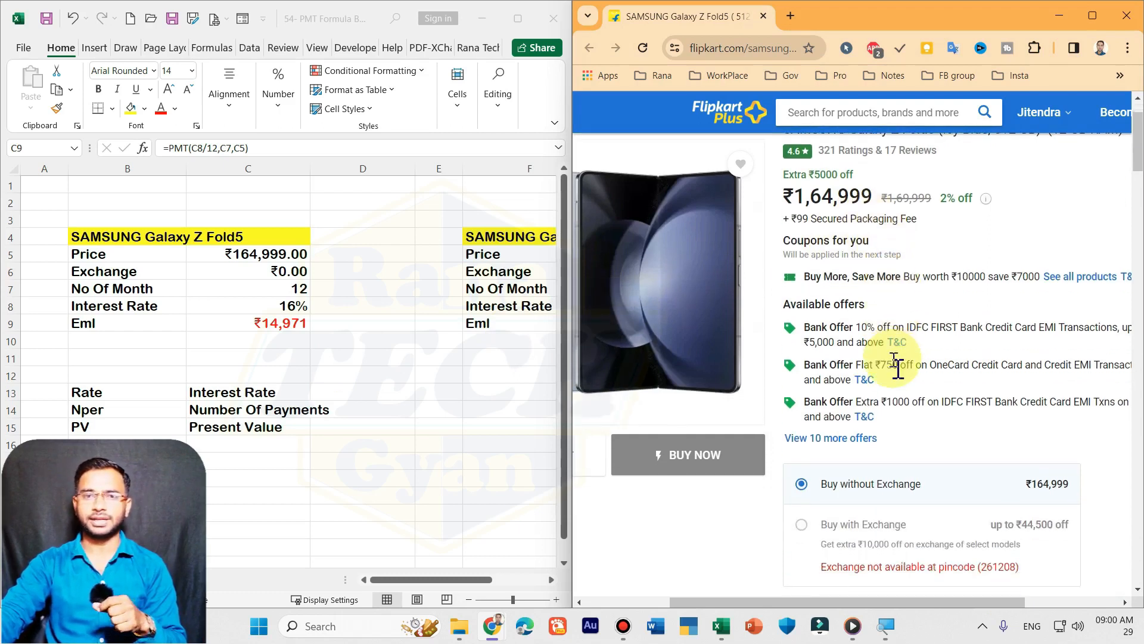
{"action": "left_click", "coordinate": [826, 438]}
{"action": "scroll", "coordinate": [843, 414], "scroll_direction": "down", "scroll_amount": 1}
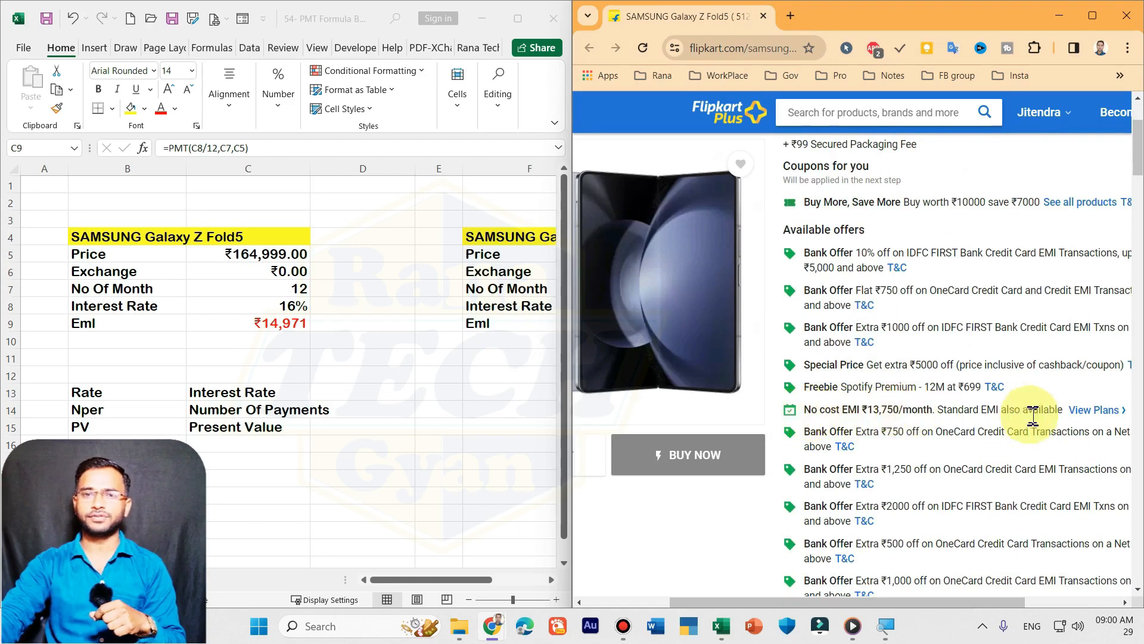
{"action": "left_click", "coordinate": [1093, 411]}
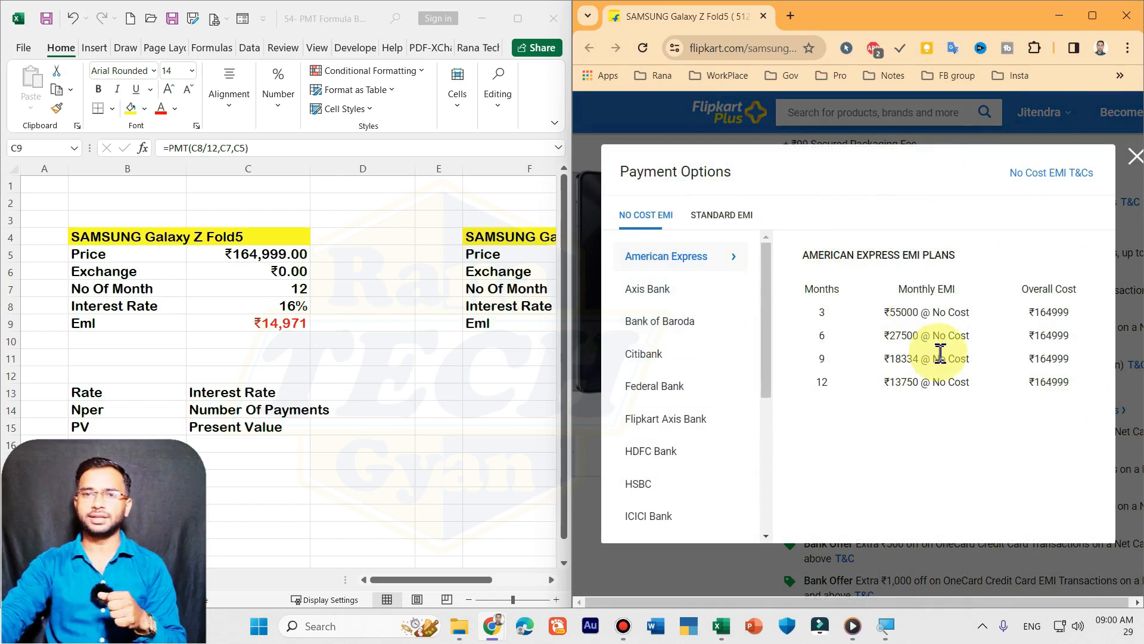
Set the first phone's interest rate in C8 to 0% to match the no cost EMI plans.
{"action": "left_click", "coordinate": [268, 321]}
{"action": "left_click", "coordinate": [298, 306]}
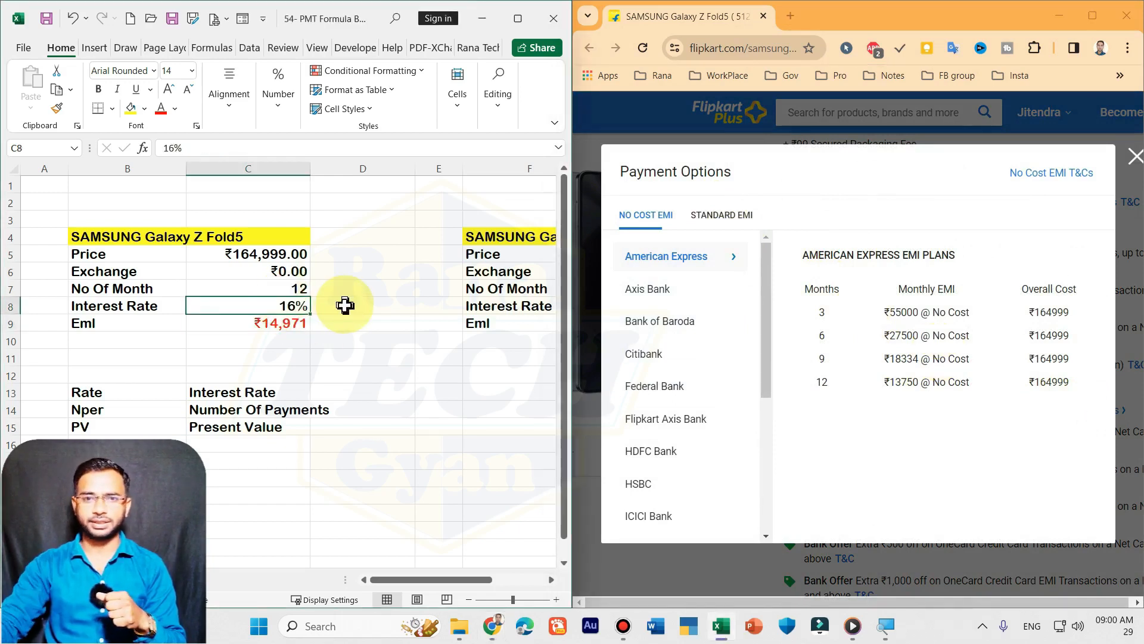
{"action": "type", "text": "0"}
{"action": "key", "text": "Return"}
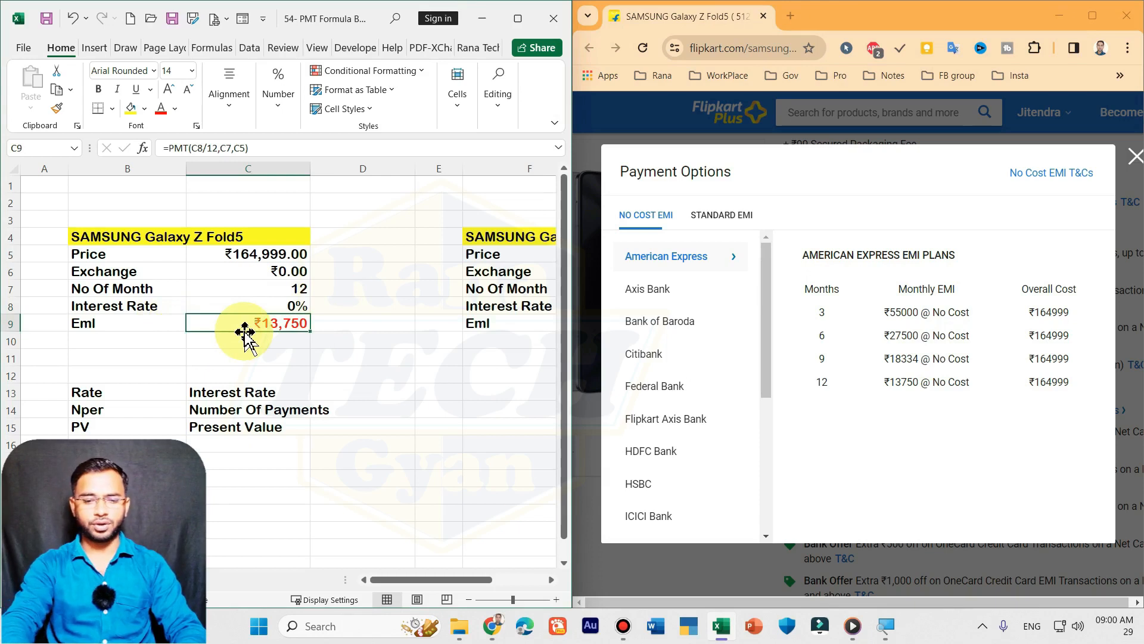
Try 6 and 3 as the number of months in C7 to compare with the no cost EMI plans.
{"action": "key", "text": "super+plus"}
{"action": "key", "text": "super+plus"}
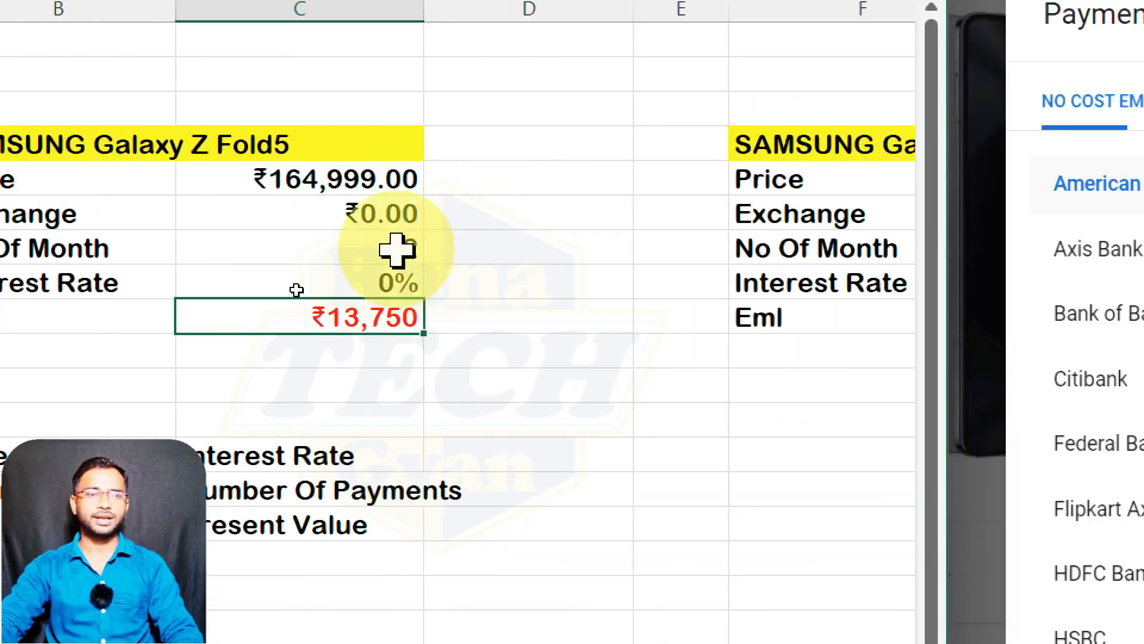
{"action": "left_click", "coordinate": [397, 249]}
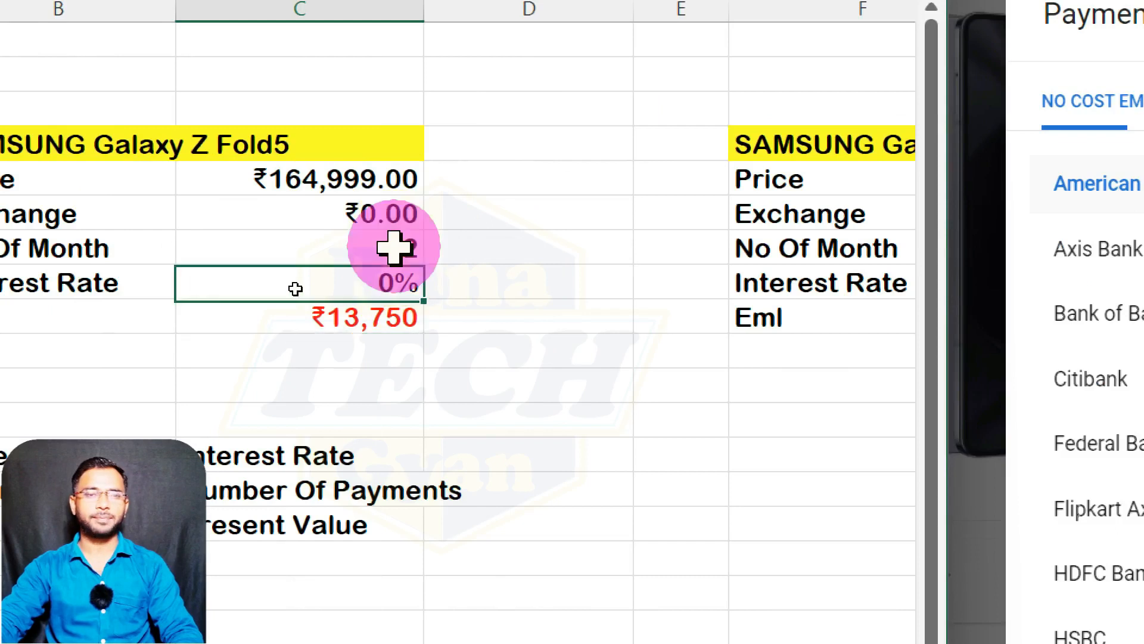
{"action": "key", "text": "BackSpace"}
{"action": "key", "text": "BackSpace"}
{"action": "type", "text": "6"}
{"action": "key", "text": "Return"}
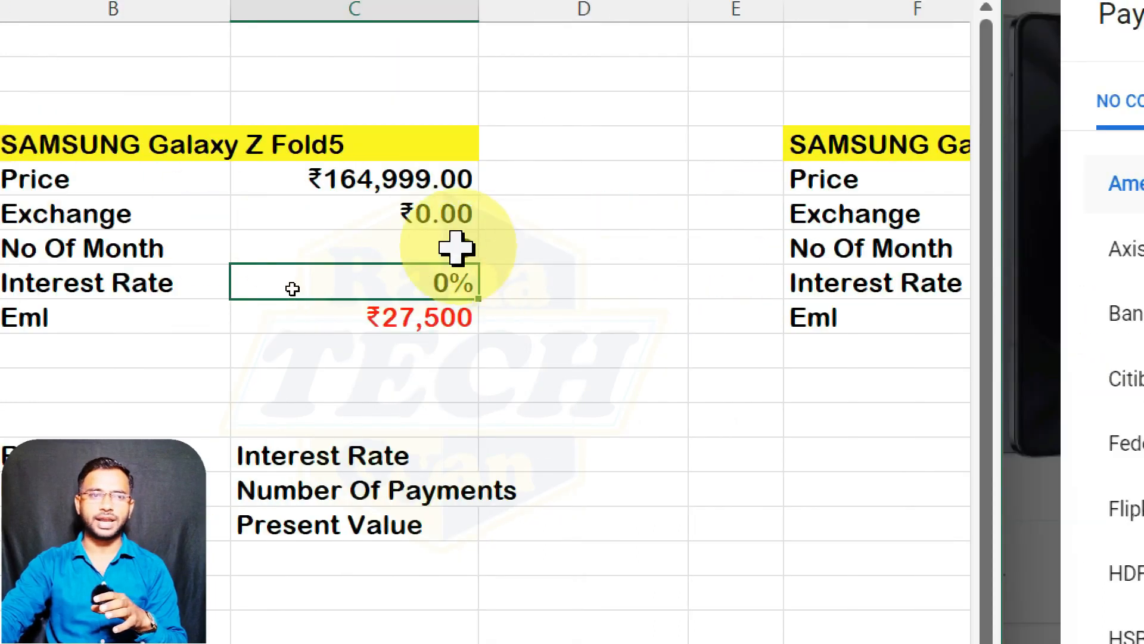
{"action": "left_click", "coordinate": [455, 248]}
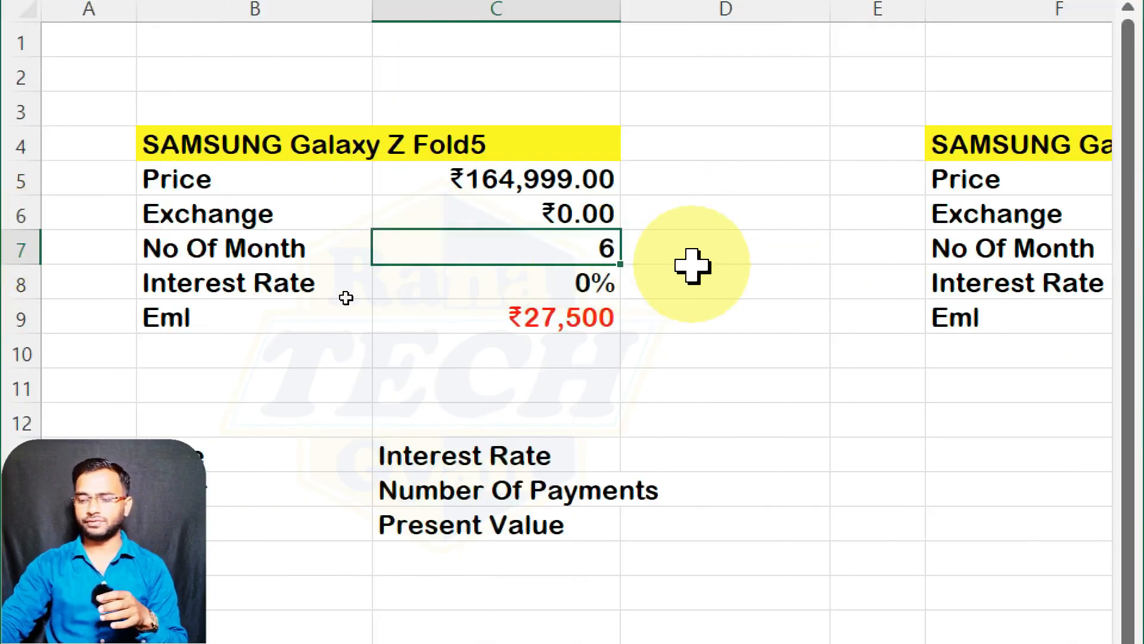
{"action": "key", "text": "Return"}
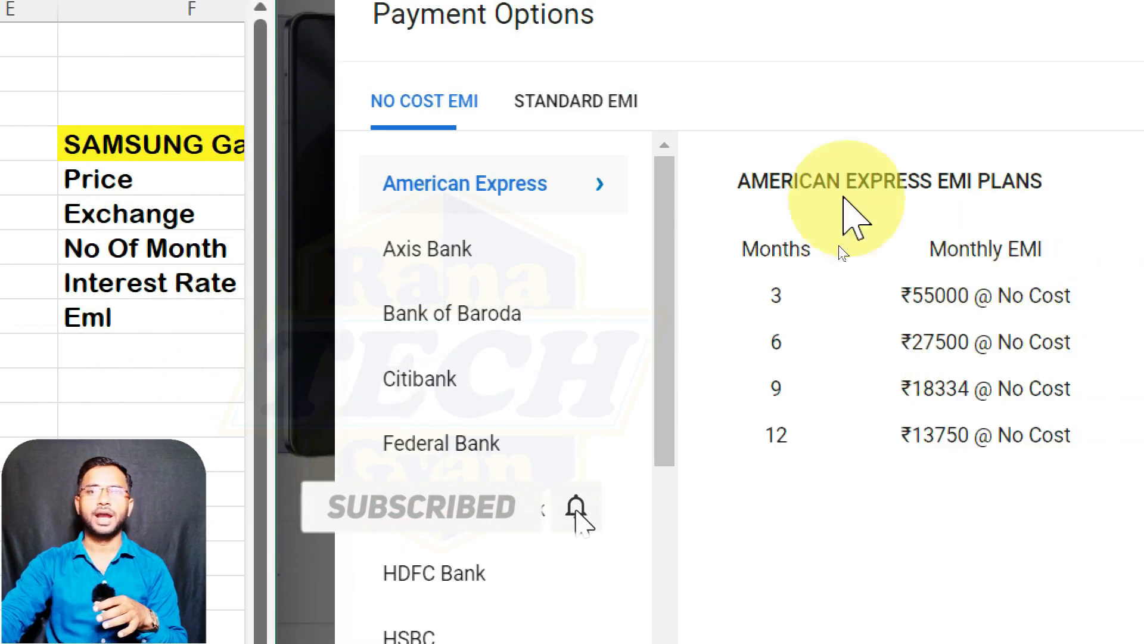
Examine the Standard EMI plans for American Express, Axis Bank and AU Bank Credit Card.
{"action": "left_click", "coordinate": [607, 102]}
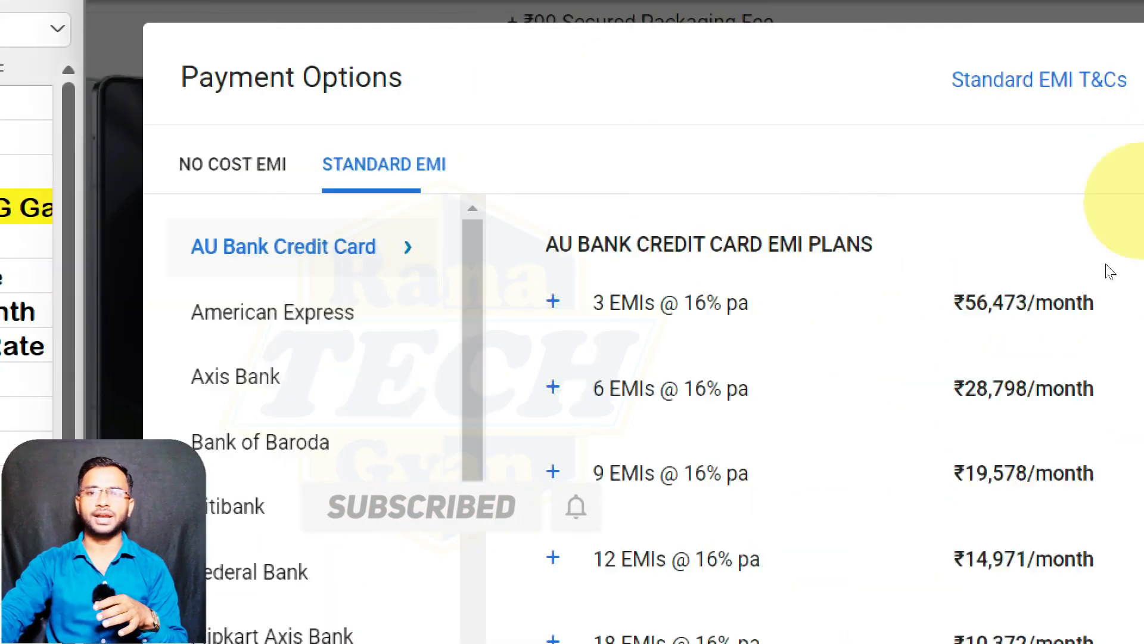
{"action": "left_click", "coordinate": [431, 319]}
{"action": "left_click", "coordinate": [383, 374]}
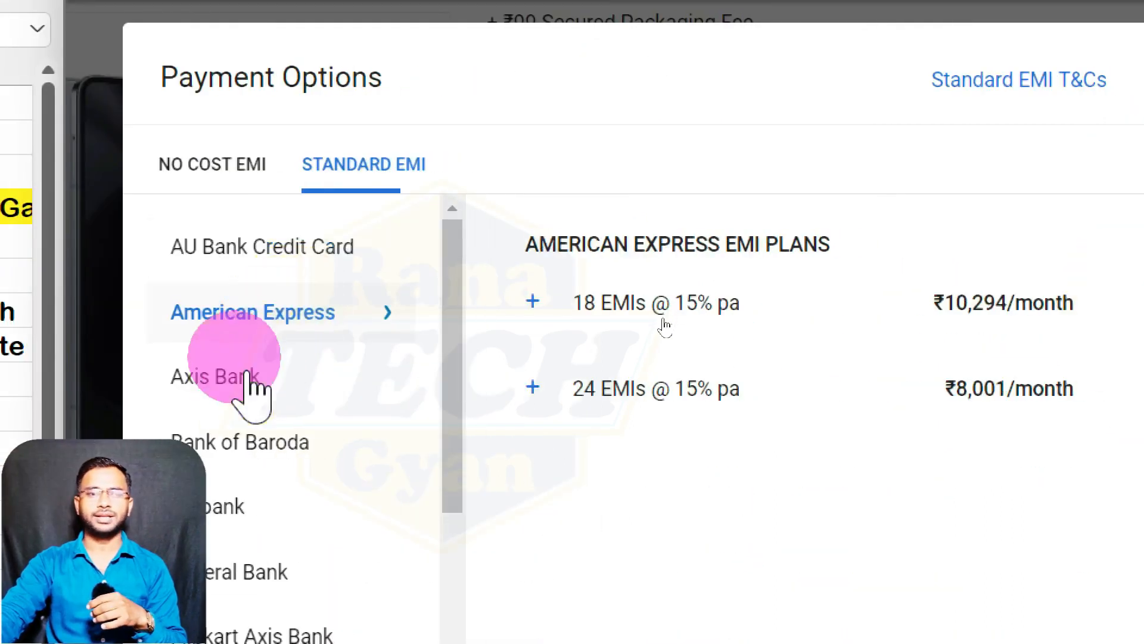
{"action": "left_click", "coordinate": [277, 250]}
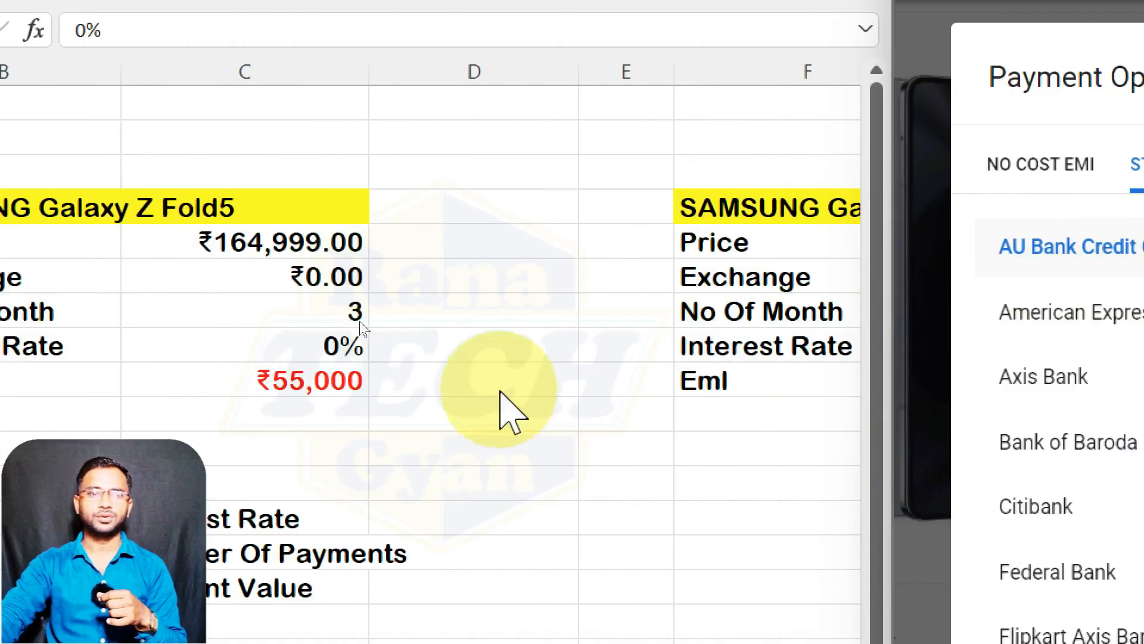
Set the first phone's interest rate to 16% and its number of months to 18, and select the EMI cell.
{"action": "left_click", "coordinate": [331, 344]}
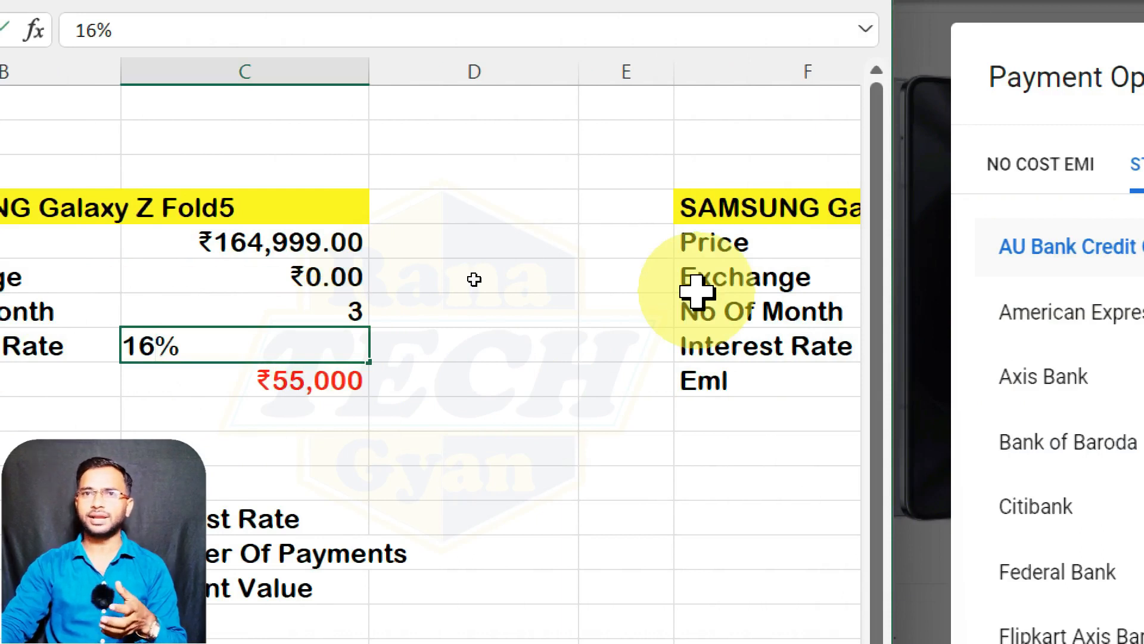
{"action": "key", "text": "Return"}
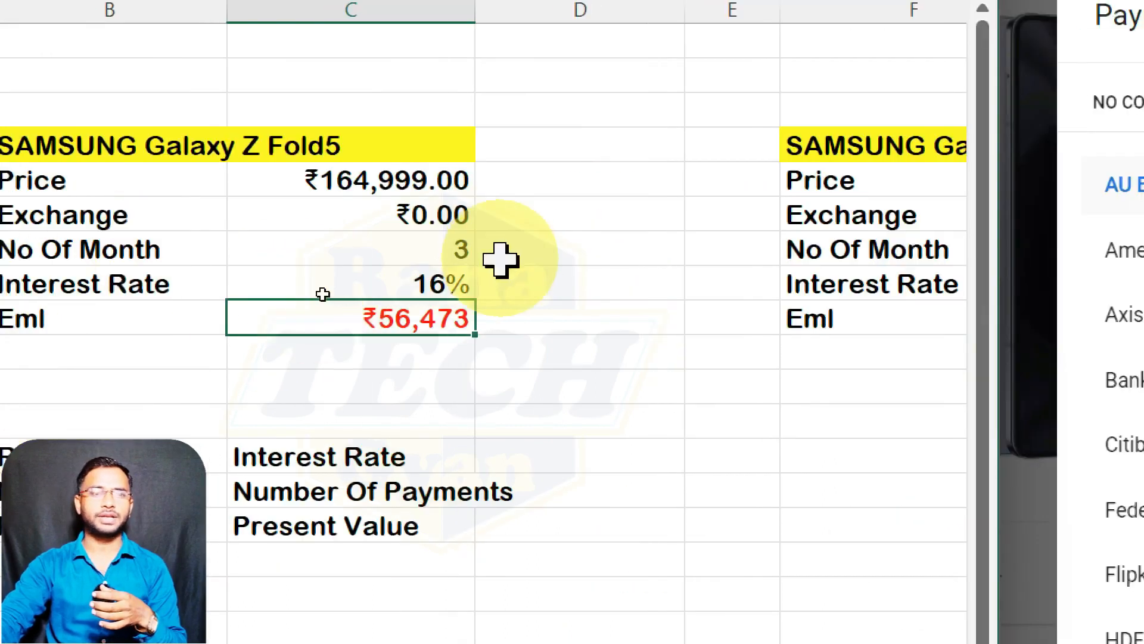
{"action": "left_click", "coordinate": [437, 250]}
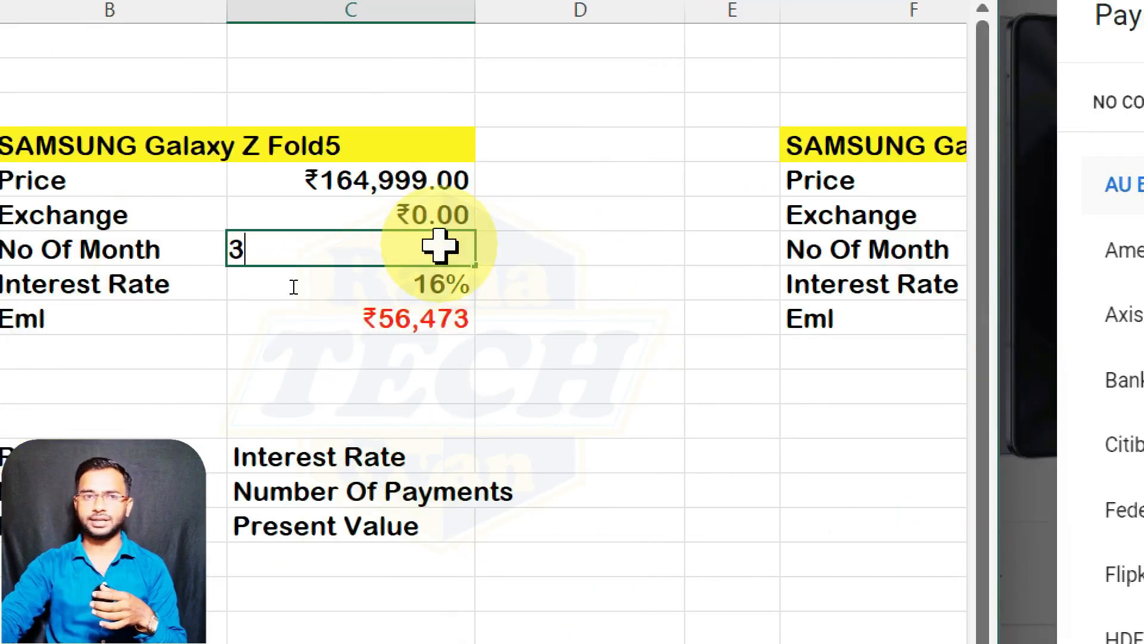
{"action": "key", "text": "BackSpace"}
{"action": "type", "text": "18"}
{"action": "key", "text": "Return"}
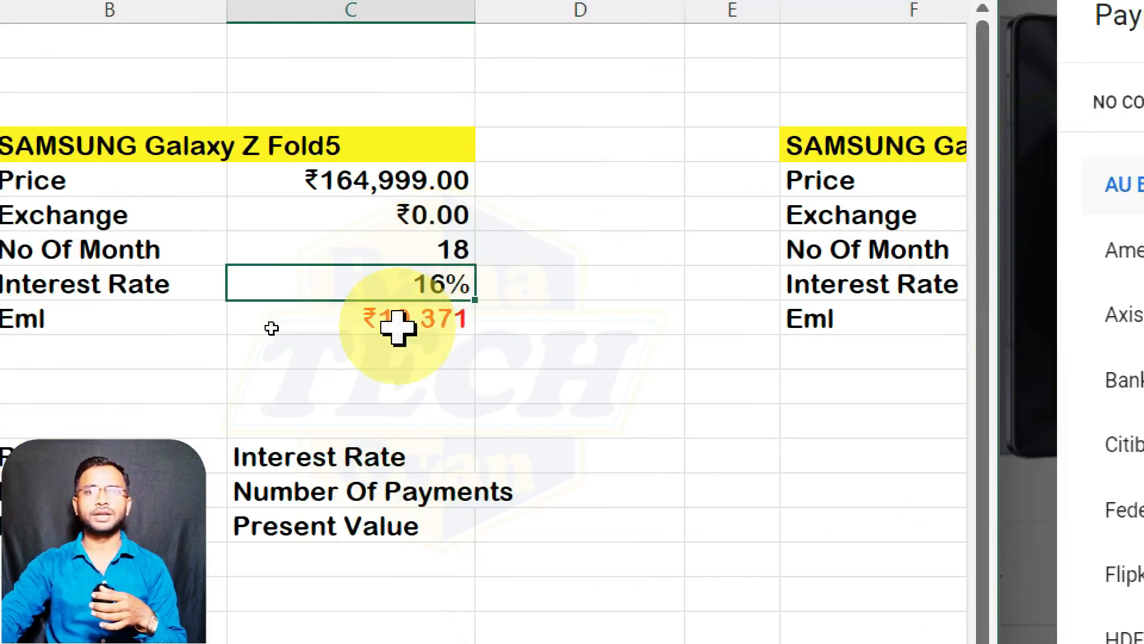
{"action": "left_click", "coordinate": [455, 322]}
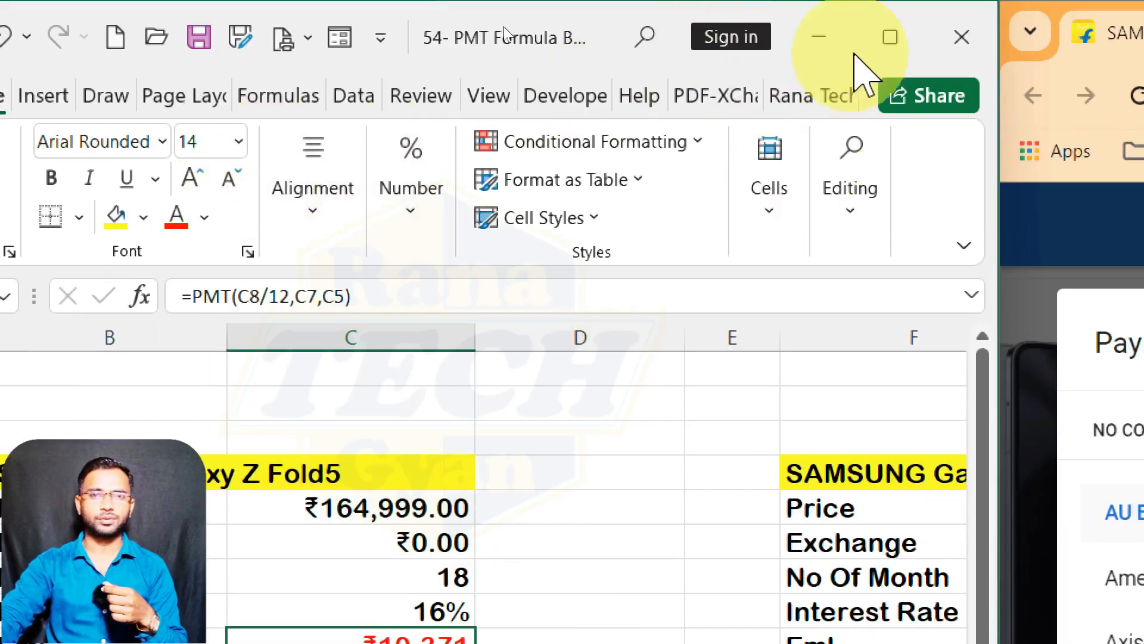
Show the first phone's EMI in C9 with two decimals, and return it to whole rupees.
{"action": "left_click", "coordinate": [412, 203]}
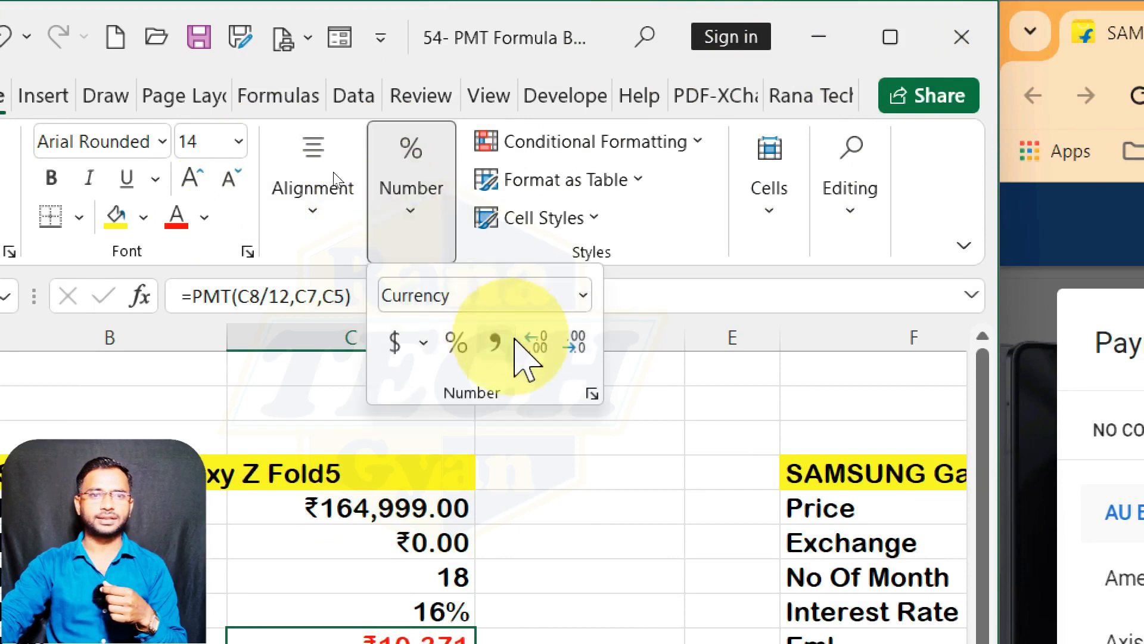
{"action": "left_click", "coordinate": [536, 343]}
{"action": "left_click", "coordinate": [537, 343]}
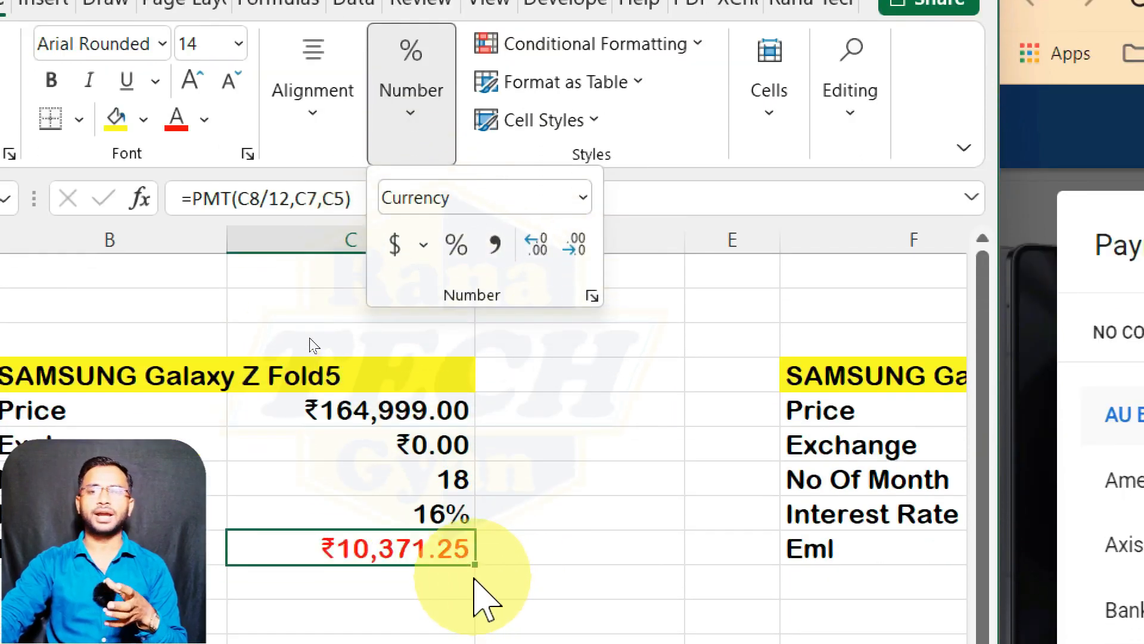
{"action": "left_click", "coordinate": [573, 245]}
{"action": "left_click", "coordinate": [574, 245]}
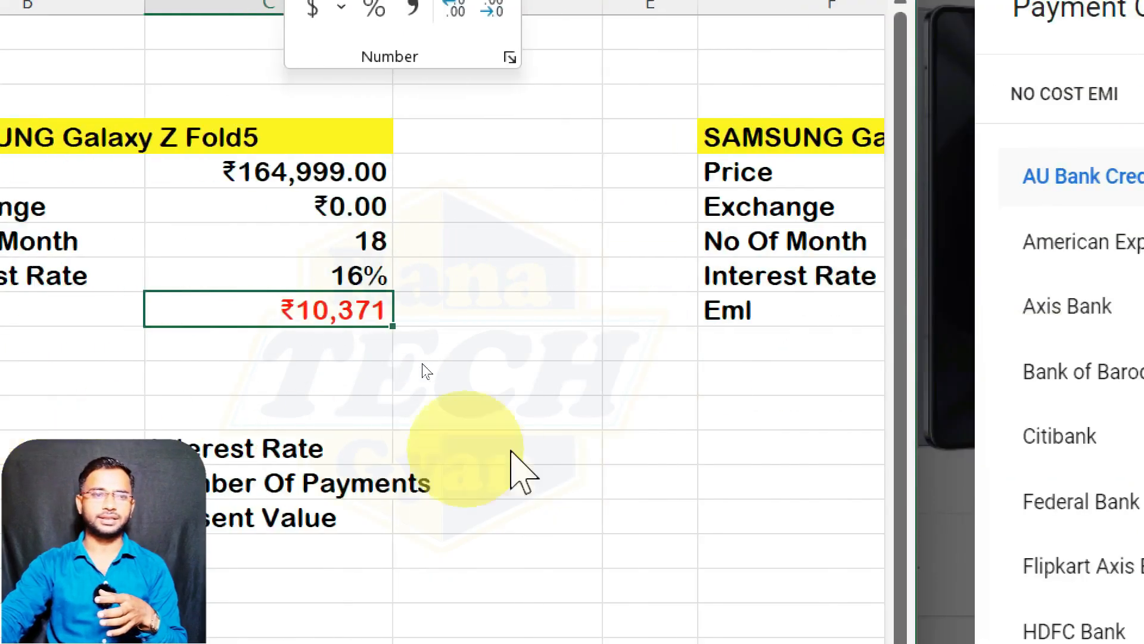
Try 12 as the number of months in C7 to compare with AU Bank's 16% plan.
{"action": "left_click", "coordinate": [446, 241]}
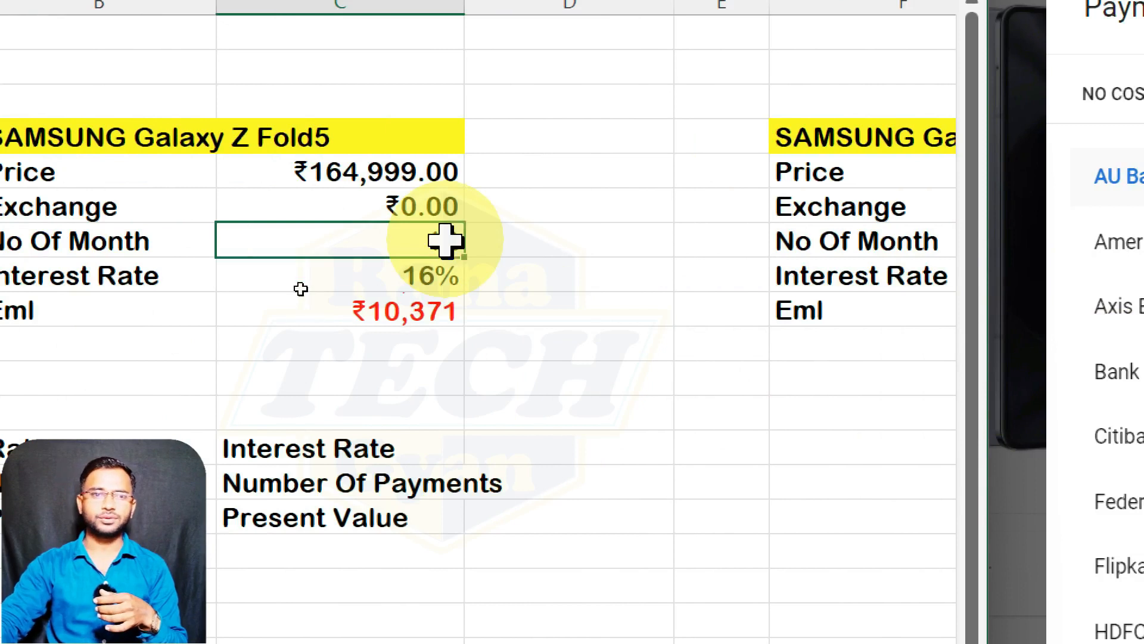
{"action": "type", "text": "12"}
{"action": "key", "text": "Return"}
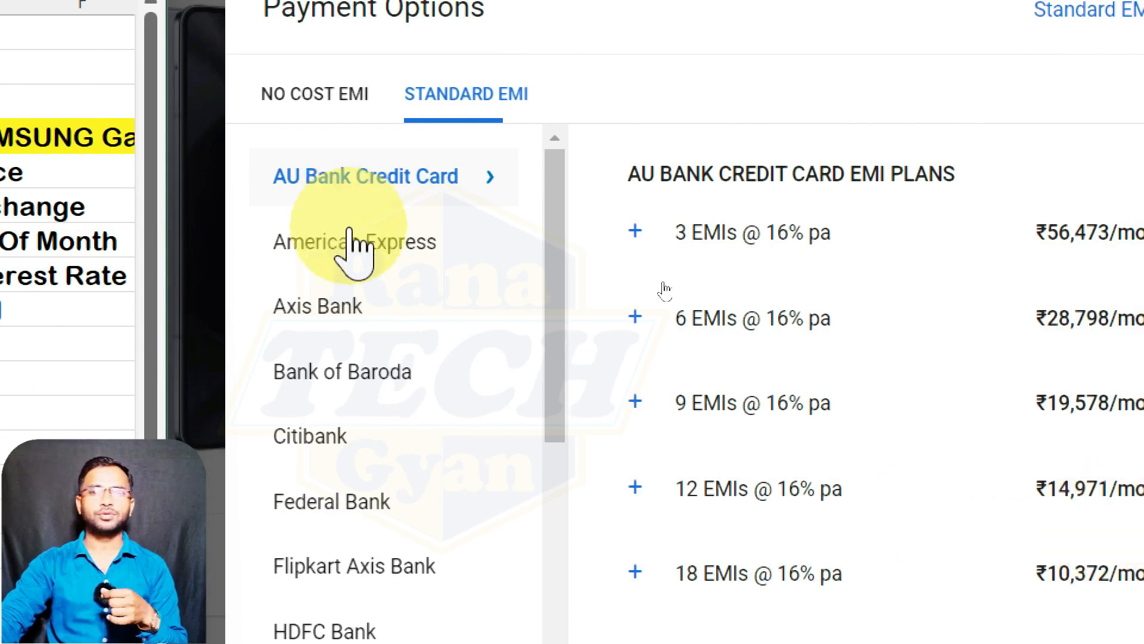
Open the American Express Standard EMI plans and set the first phone's interest rate to 15% and number of months to 18.
{"action": "left_click", "coordinate": [350, 232]}
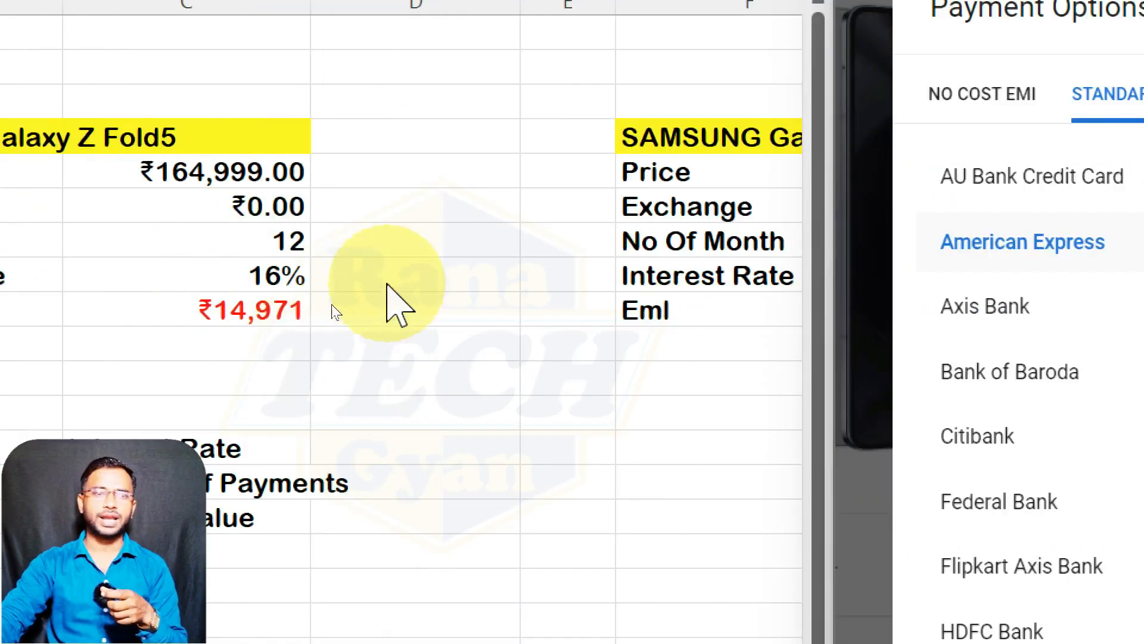
{"action": "left_click", "coordinate": [283, 273]}
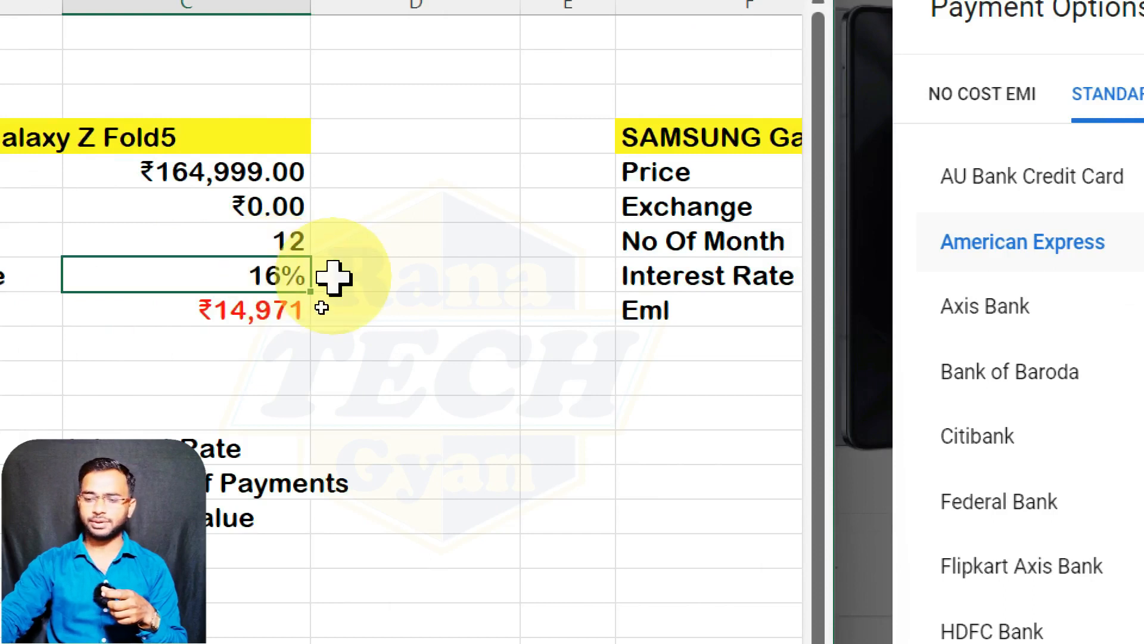
{"action": "key", "text": "Return"}
{"action": "left_click", "coordinate": [260, 241]}
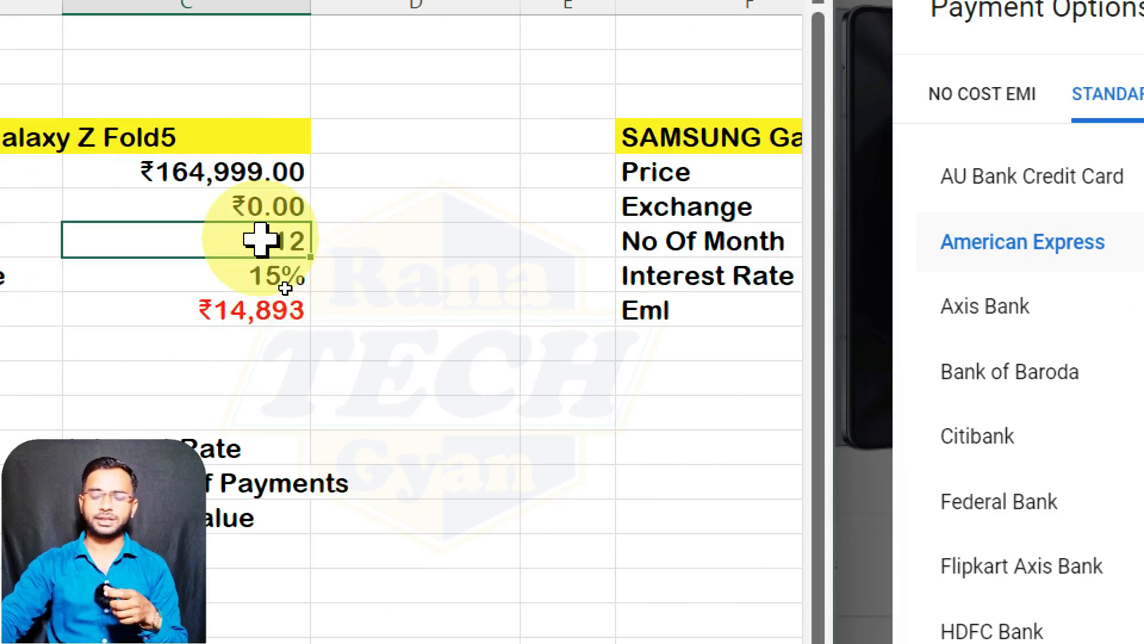
{"action": "type", "text": "18"}
{"action": "key", "text": "Return"}
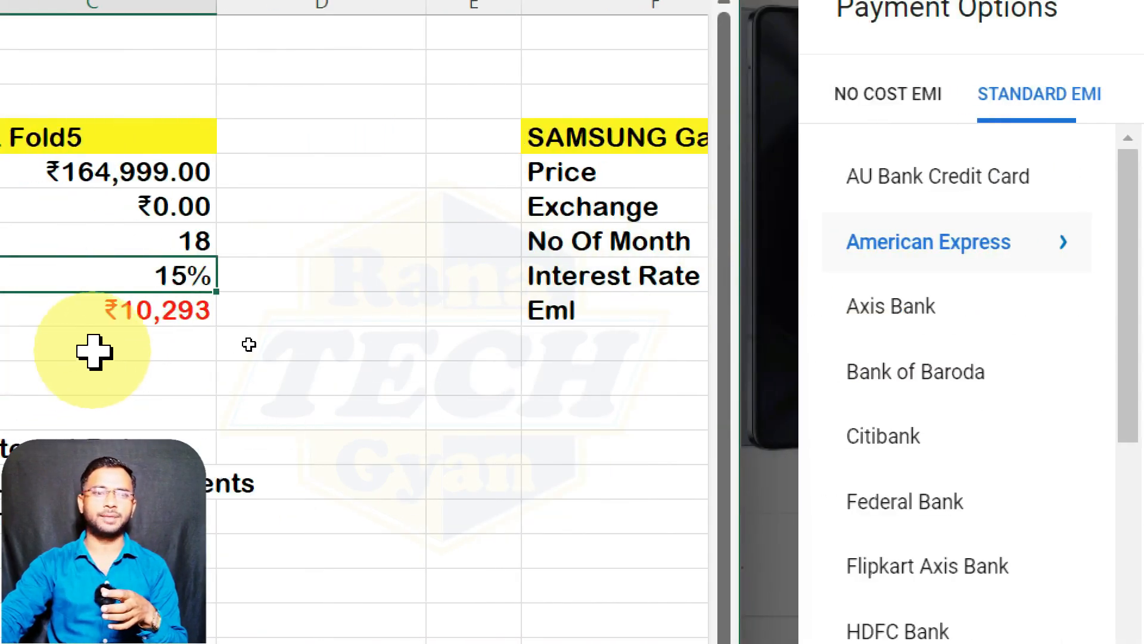
Expand the EMI in C9 to two decimals for comparison with American Express, and restore the whole-rupee display.
{"action": "left_click", "coordinate": [162, 314]}
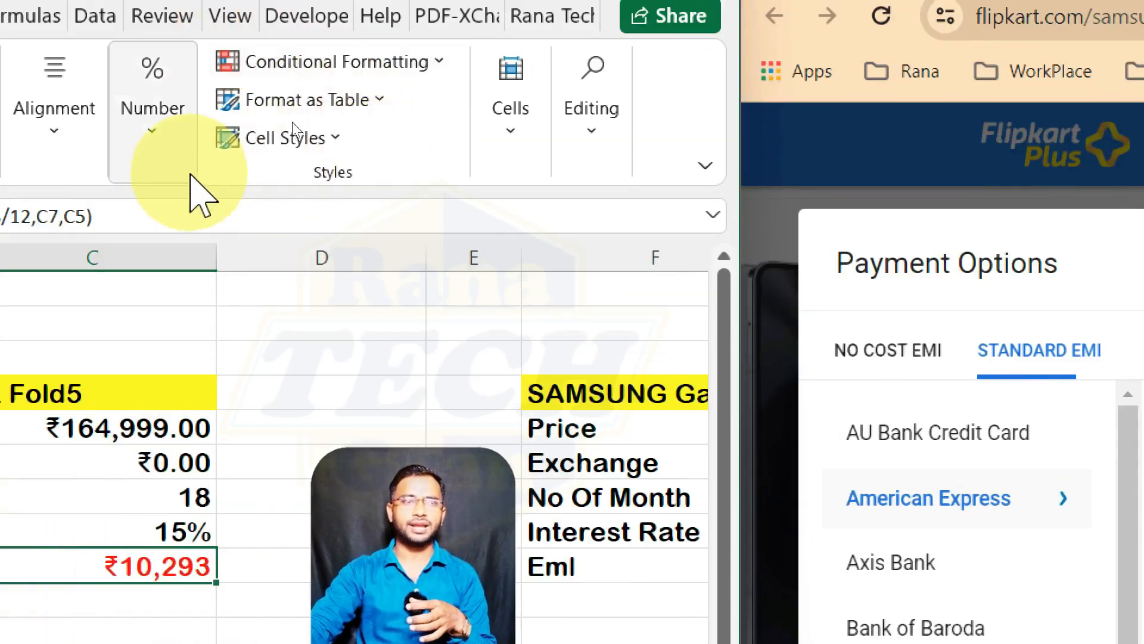
{"action": "left_click", "coordinate": [155, 139]}
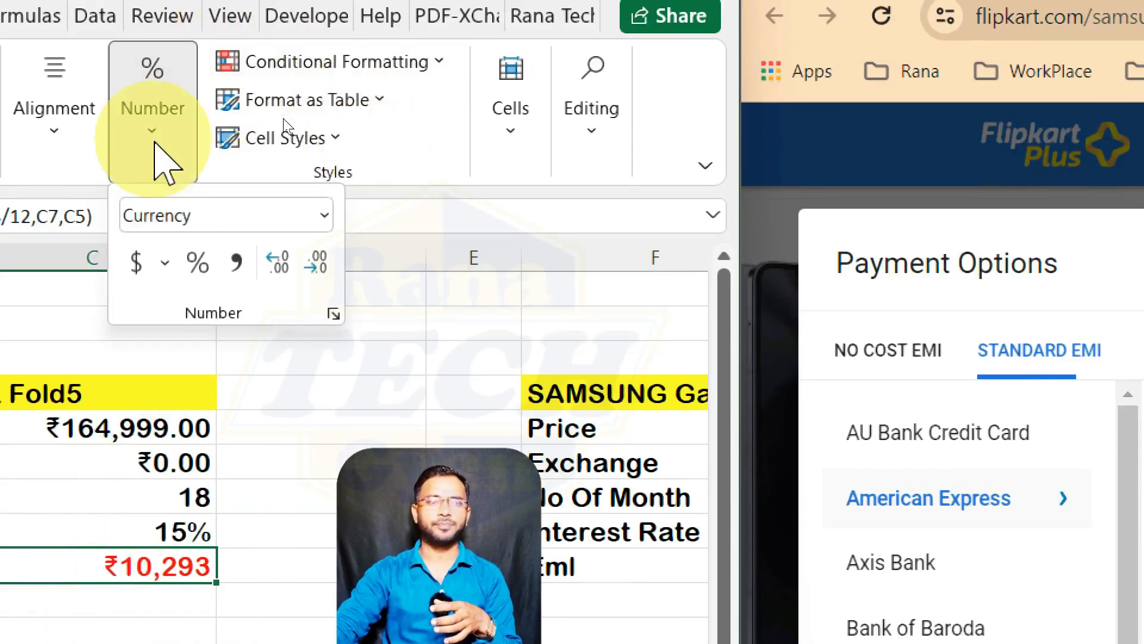
{"action": "left_click", "coordinate": [287, 264]}
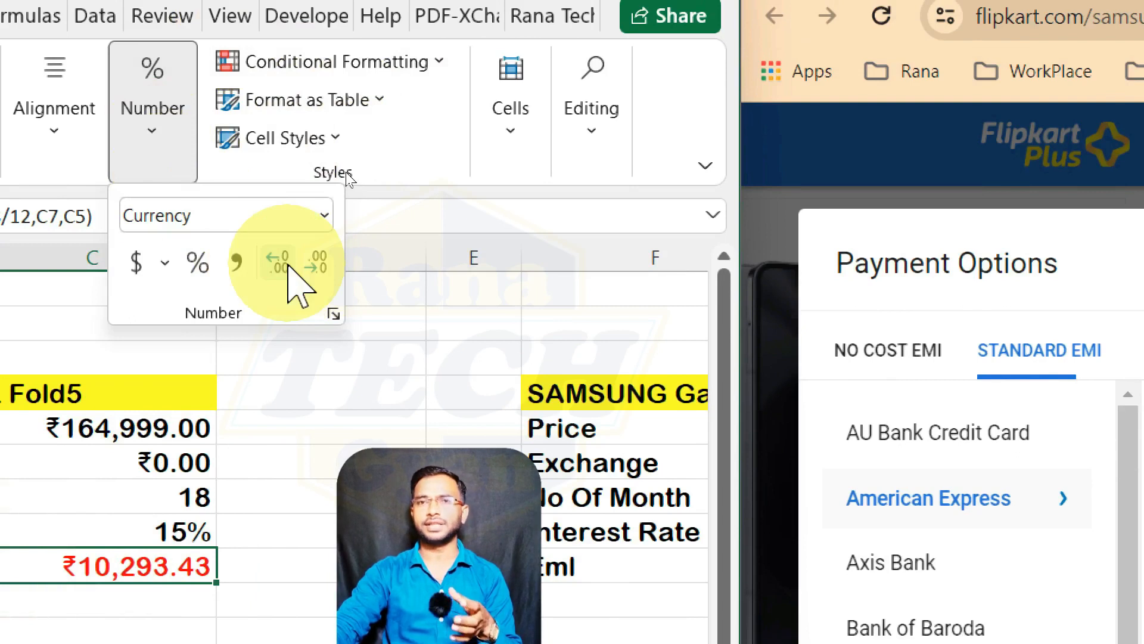
{"action": "left_click", "coordinate": [318, 264]}
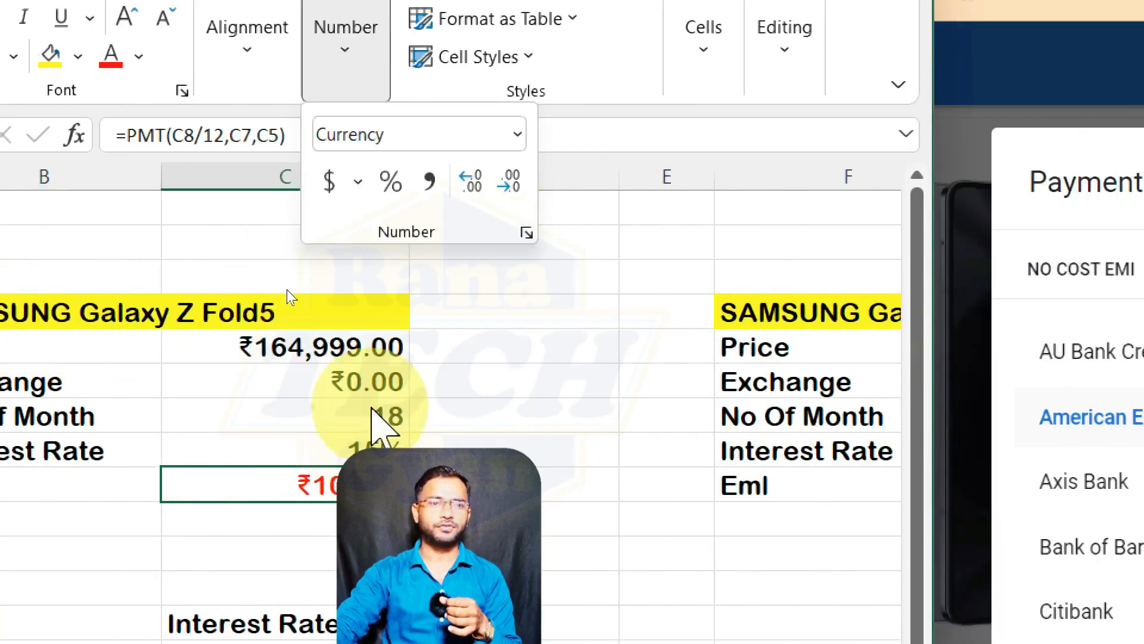
Set the first phone's number of months in C7 to 24 to match the longer American Express plan.
{"action": "left_click", "coordinate": [366, 420]}
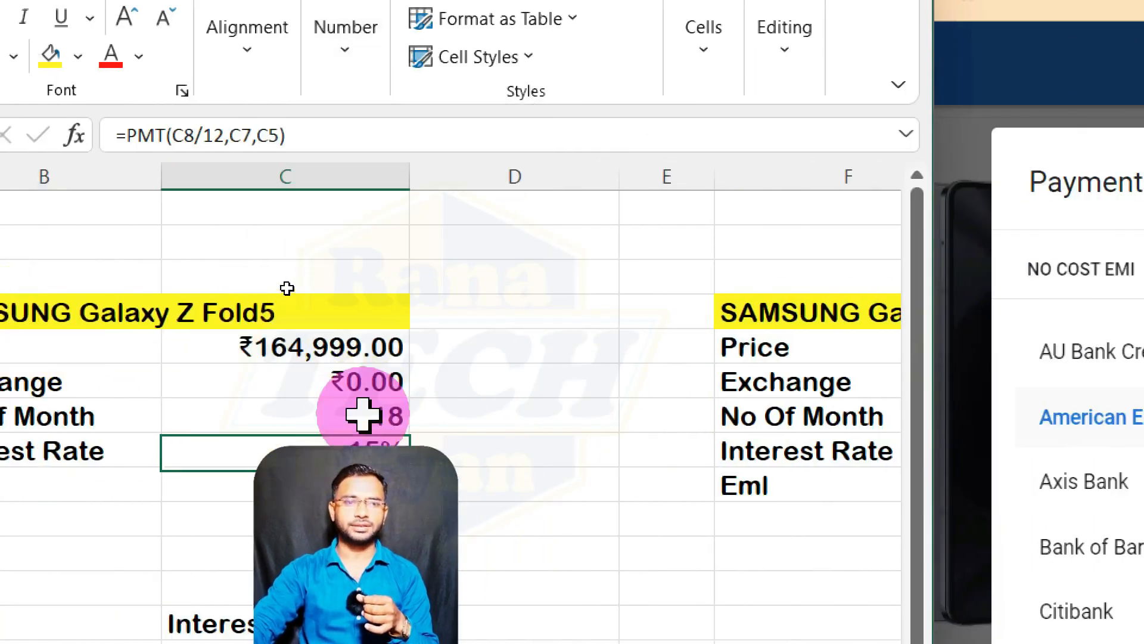
{"action": "left_click", "coordinate": [365, 414]}
{"action": "type", "text": "2"}
{"action": "key", "text": "Return"}
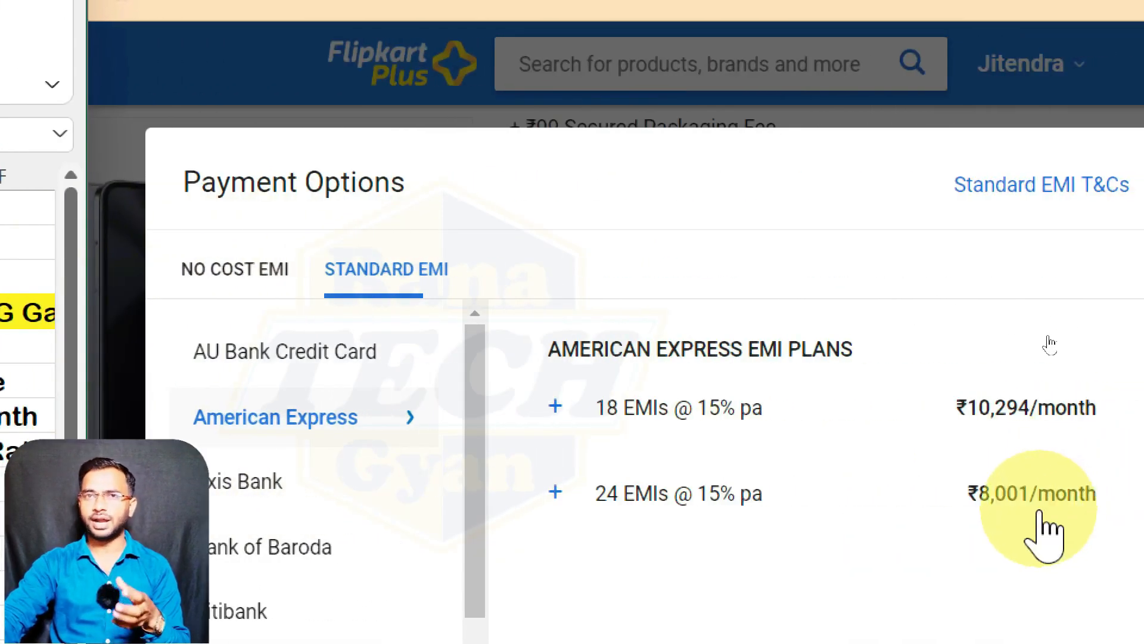
Examine the Standard EMI plans for Axis Bank and Bank of Baroda on Flipkart.
{"action": "left_click", "coordinate": [231, 488]}
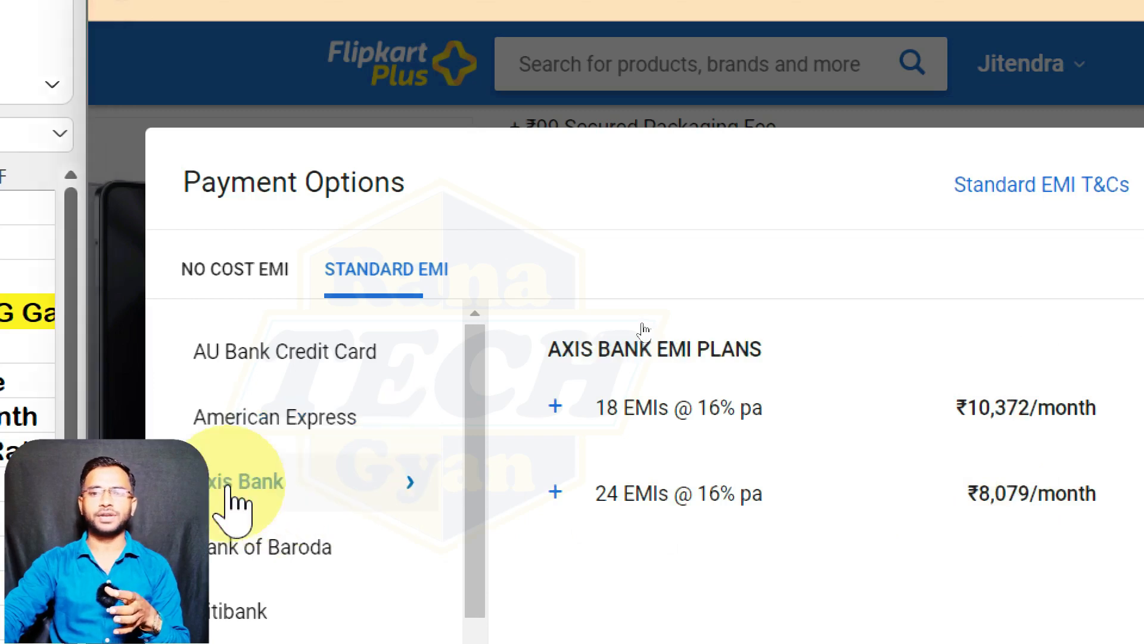
{"action": "left_click", "coordinate": [225, 554]}
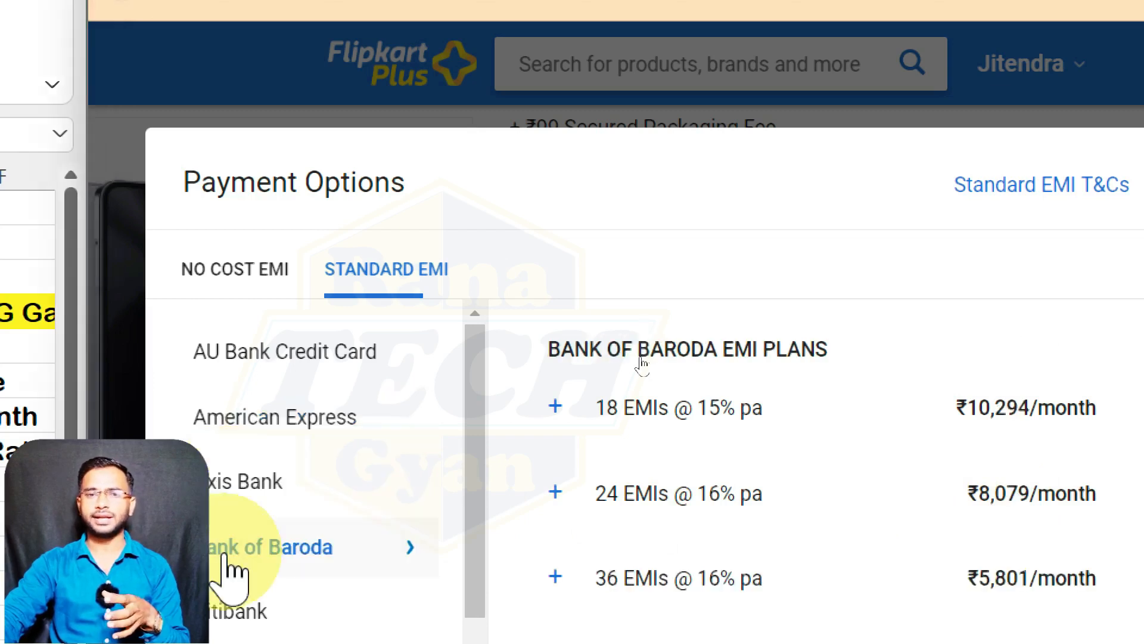
{"action": "scroll", "coordinate": [229, 566], "scroll_direction": "down", "scroll_amount": 2}
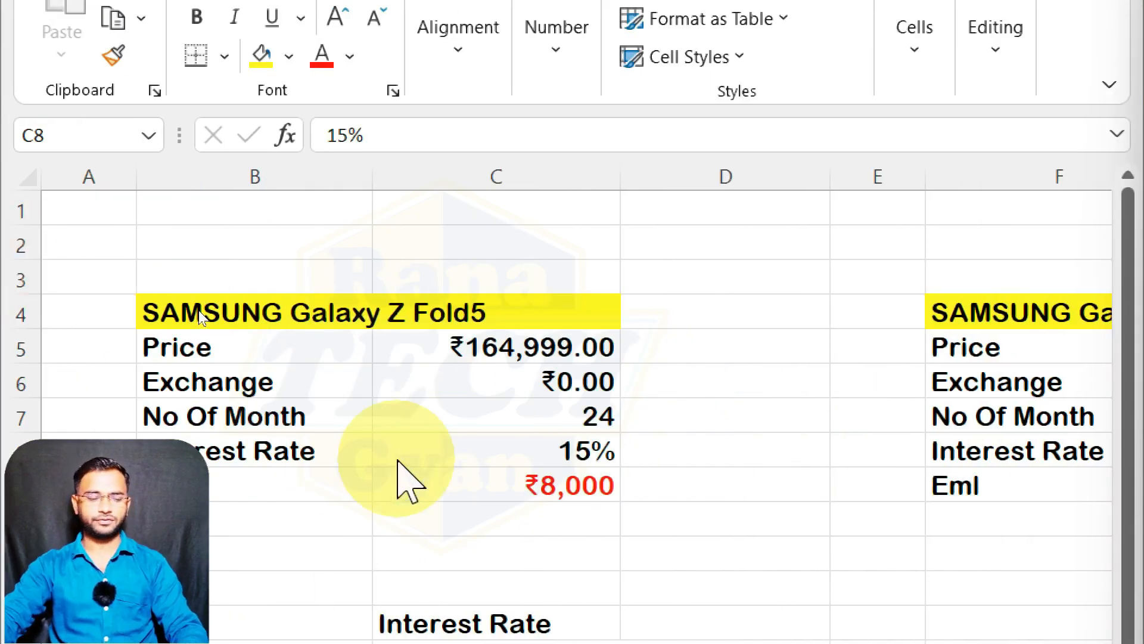
{"action": "key", "text": "super"}
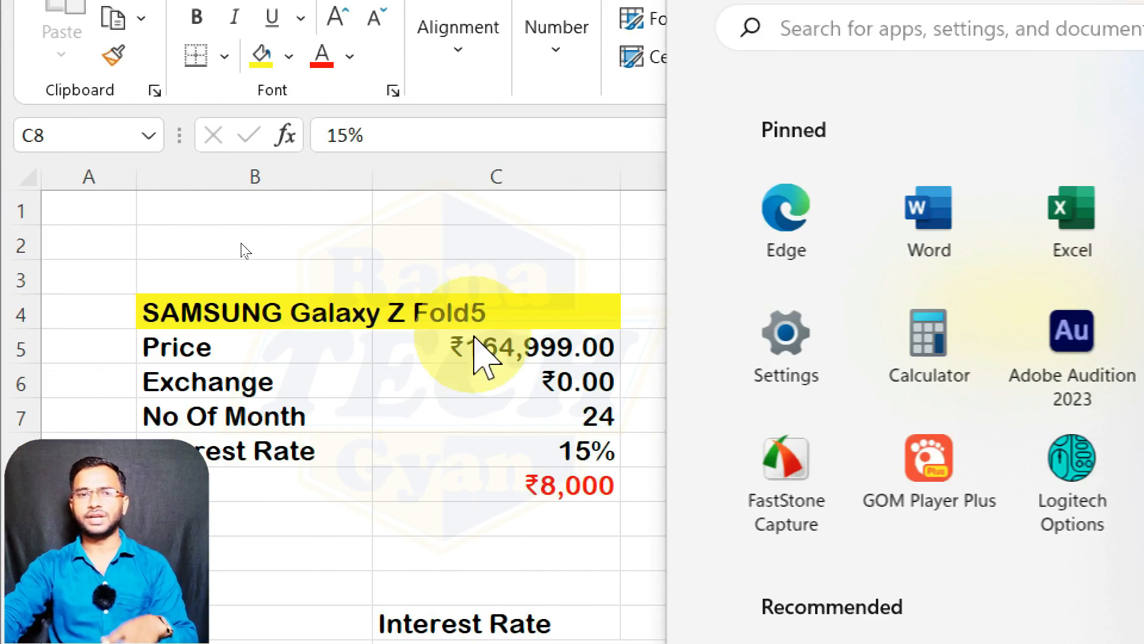
{"action": "key", "text": "super"}
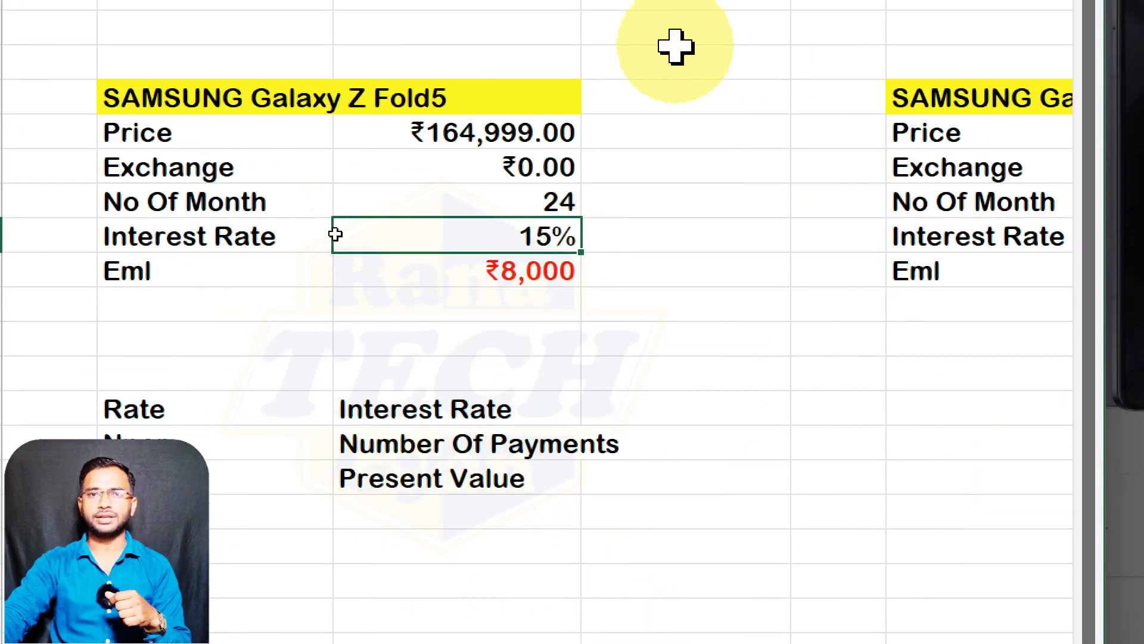
Go to the second SAMSUNG Galaxy Z Fold5 table in columns F and G and select its empty EMI cell.
{"action": "left_click", "coordinate": [625, 102]}
{"action": "key", "text": "Right"}
{"action": "key", "text": "Right"}
{"action": "key", "text": "Right"}
{"action": "key", "text": "Right"}
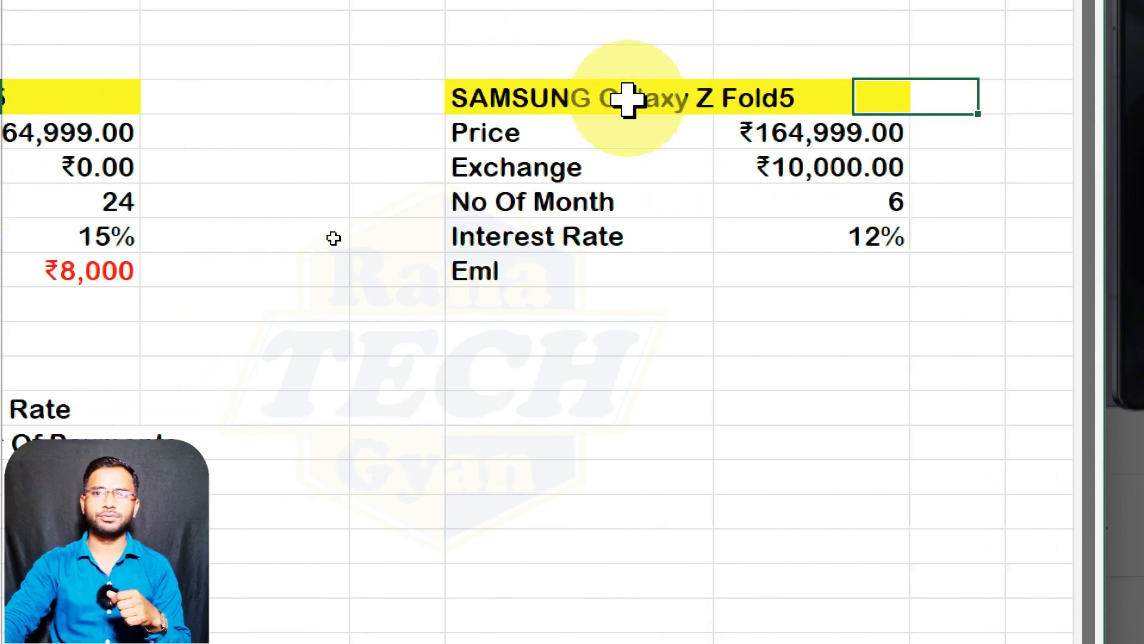
{"action": "key", "text": "Right"}
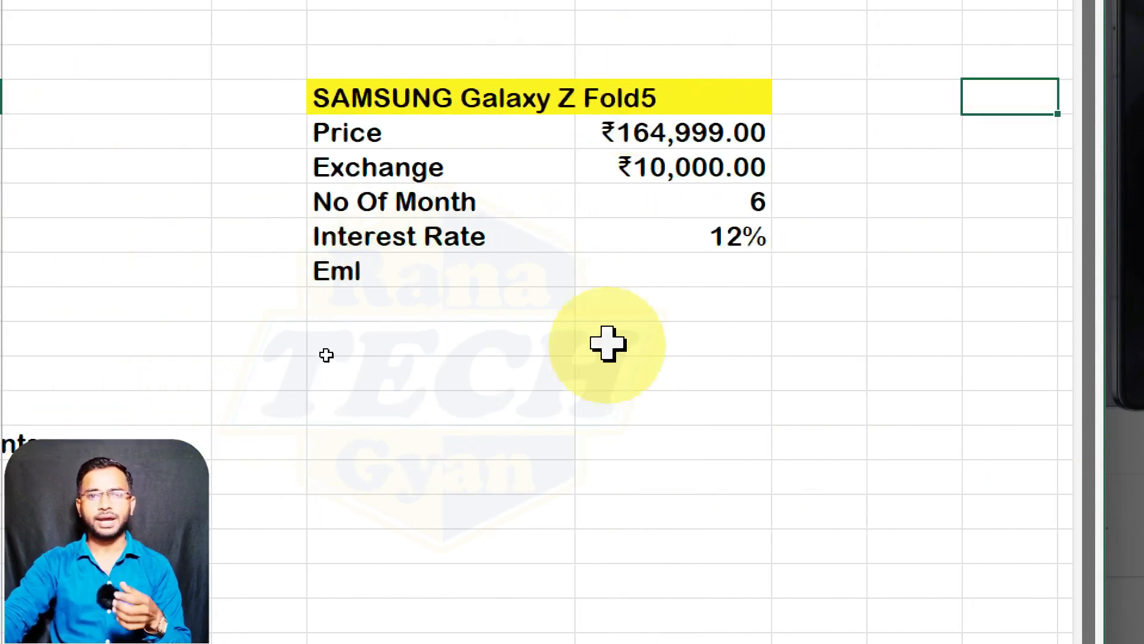
{"action": "left_click", "coordinate": [628, 275]}
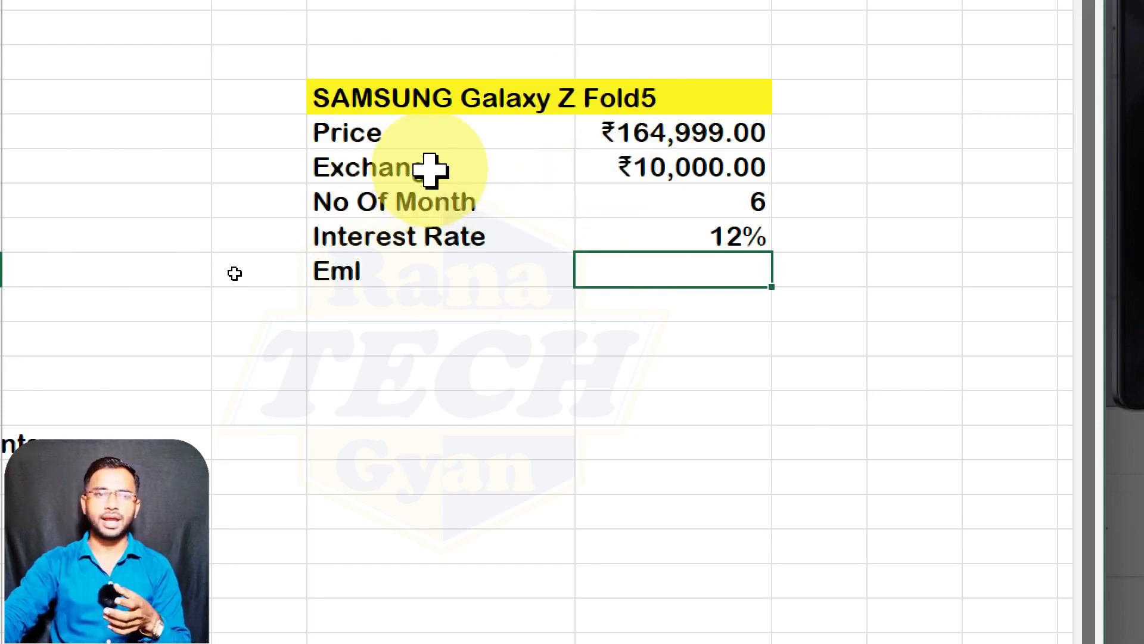
Rename the second table's Exchange label in F6 as Exchange/DP.
{"action": "double_click", "coordinate": [486, 171]}
{"action": "type", "text": "/"}
{"action": "type", "text": "D"}
{"action": "type", "text": "is"}
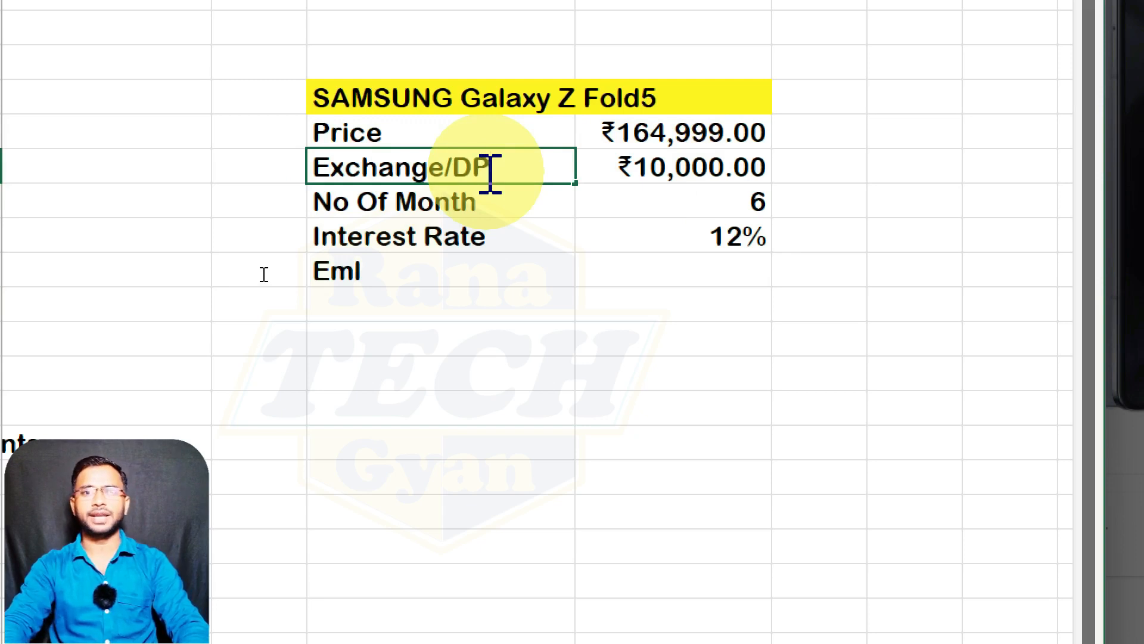
{"action": "key", "text": "Return"}
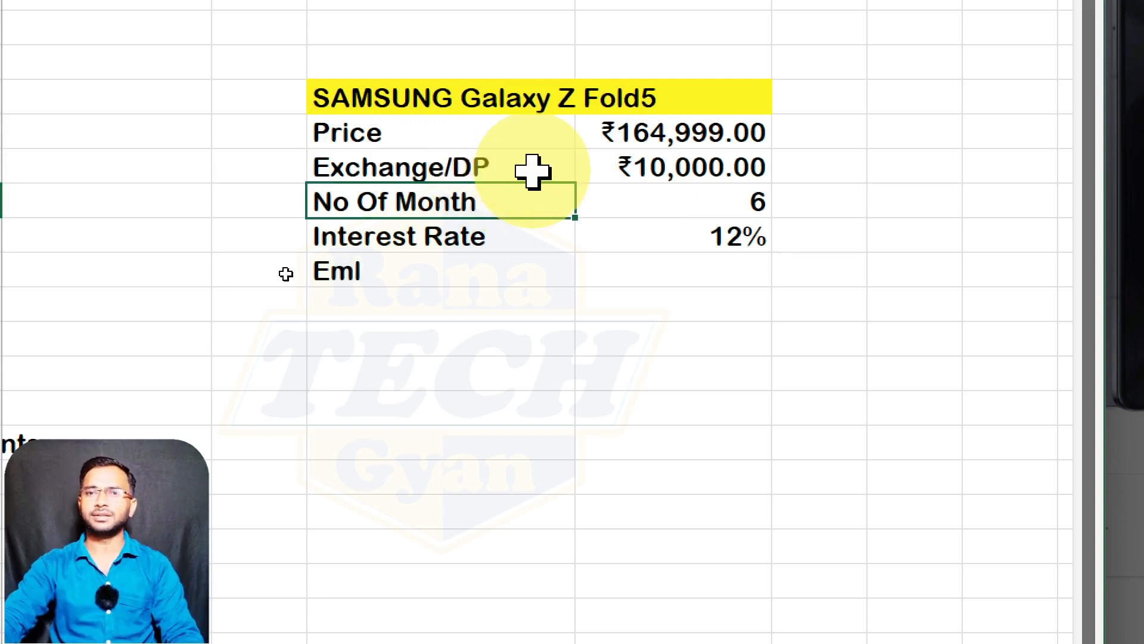
Set the second phone's Exchange/DP amount in G6 to 25000.
{"action": "left_click", "coordinate": [646, 159]}
{"action": "double_click", "coordinate": [659, 165]}
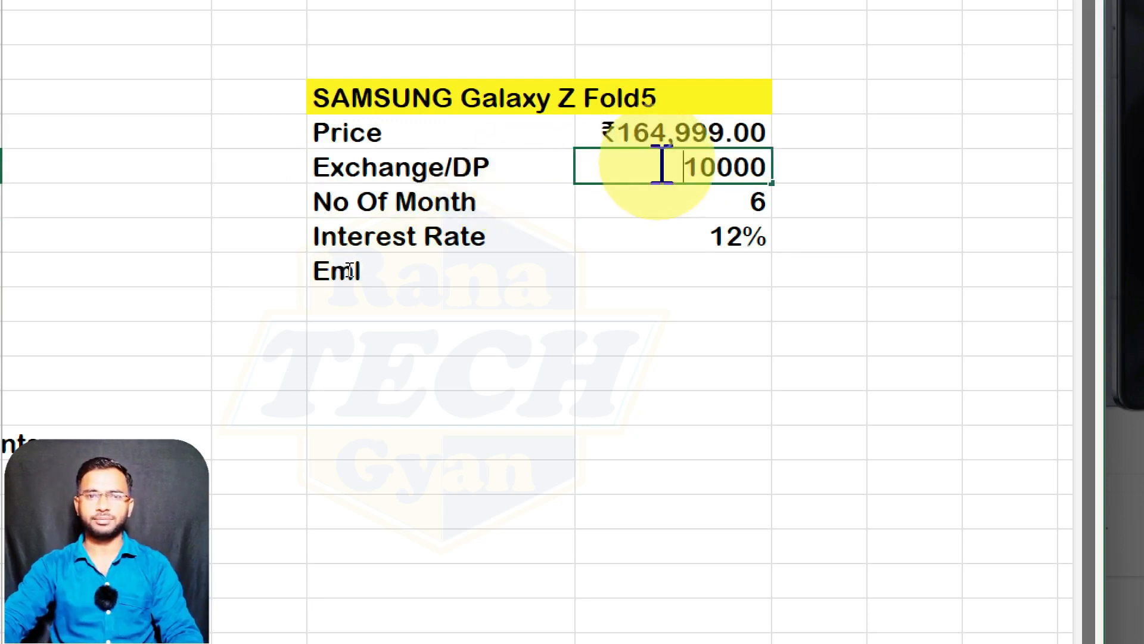
{"action": "key", "text": "Delete"}
{"action": "key", "text": "Delete"}
{"action": "type", "text": "25"}
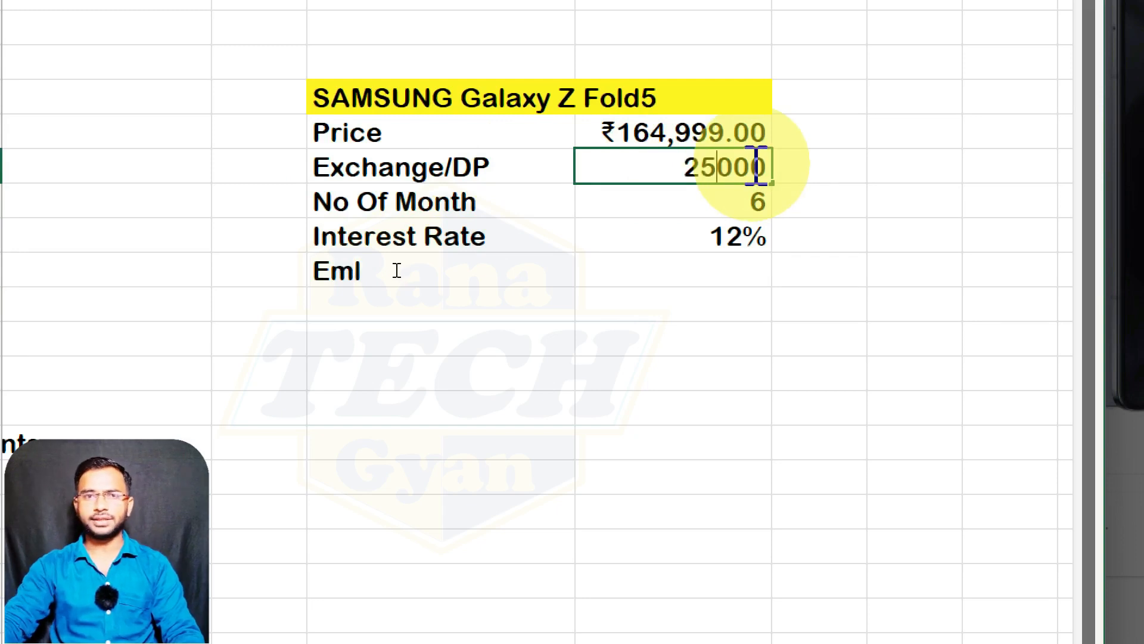
{"action": "key", "text": "Return"}
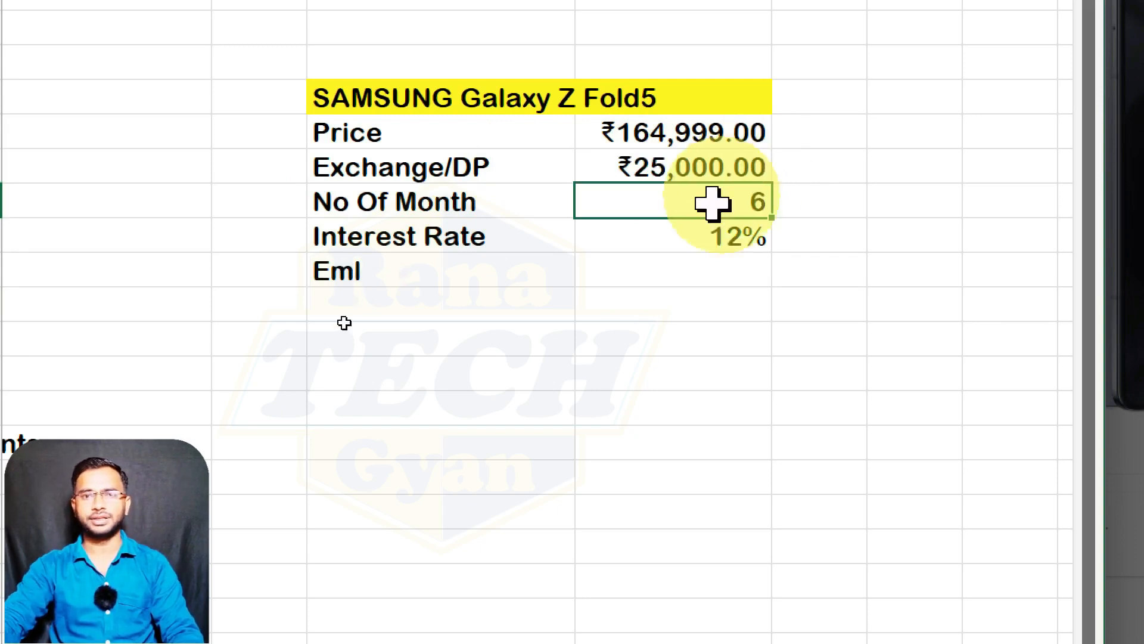
Calculate the second phone's EMI in G9 with =PMT(G8/12,G7,G5,-G6).
{"action": "left_click", "coordinate": [663, 265]}
{"action": "type", "text": "="}
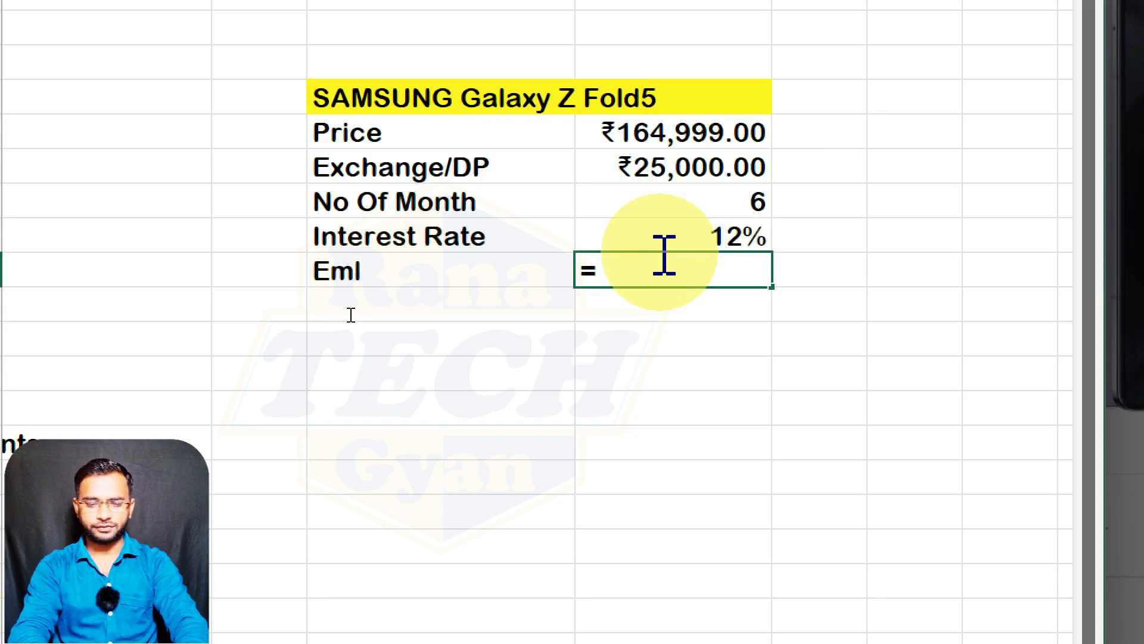
{"action": "type", "text": "pmt"}
{"action": "key", "text": "Tab"}
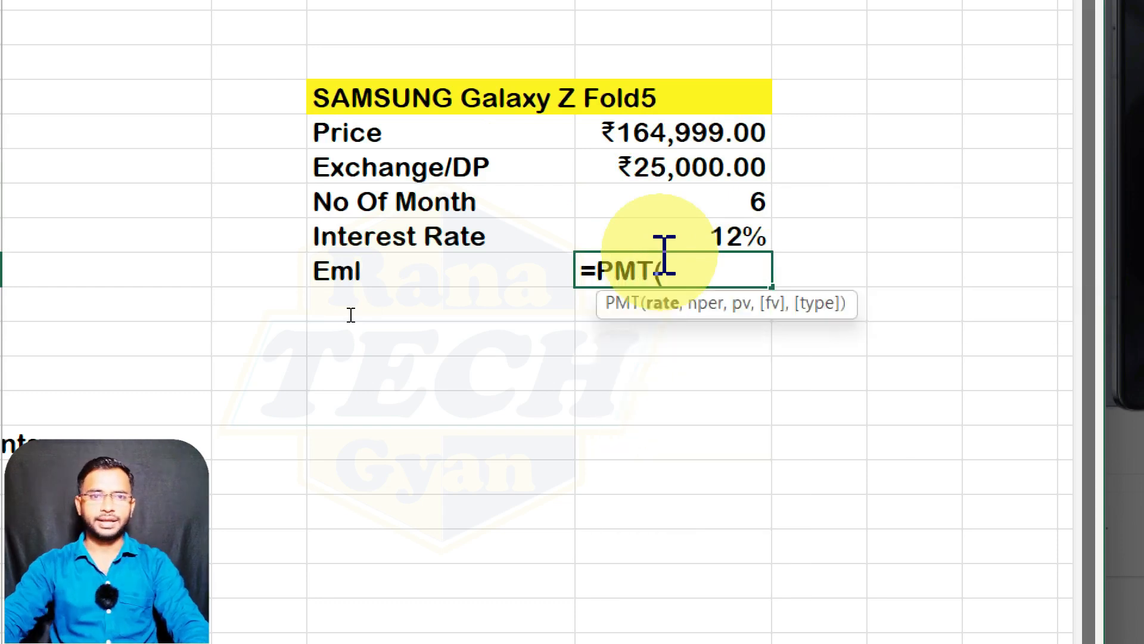
{"action": "left_click", "coordinate": [737, 236]}
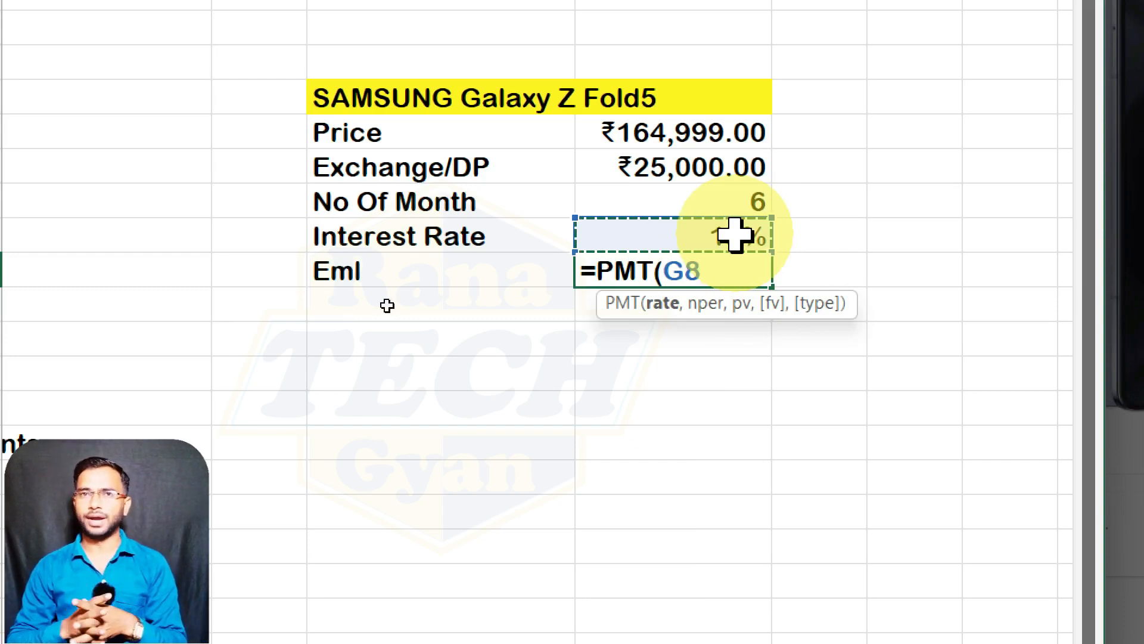
{"action": "type", "text": "/12"}
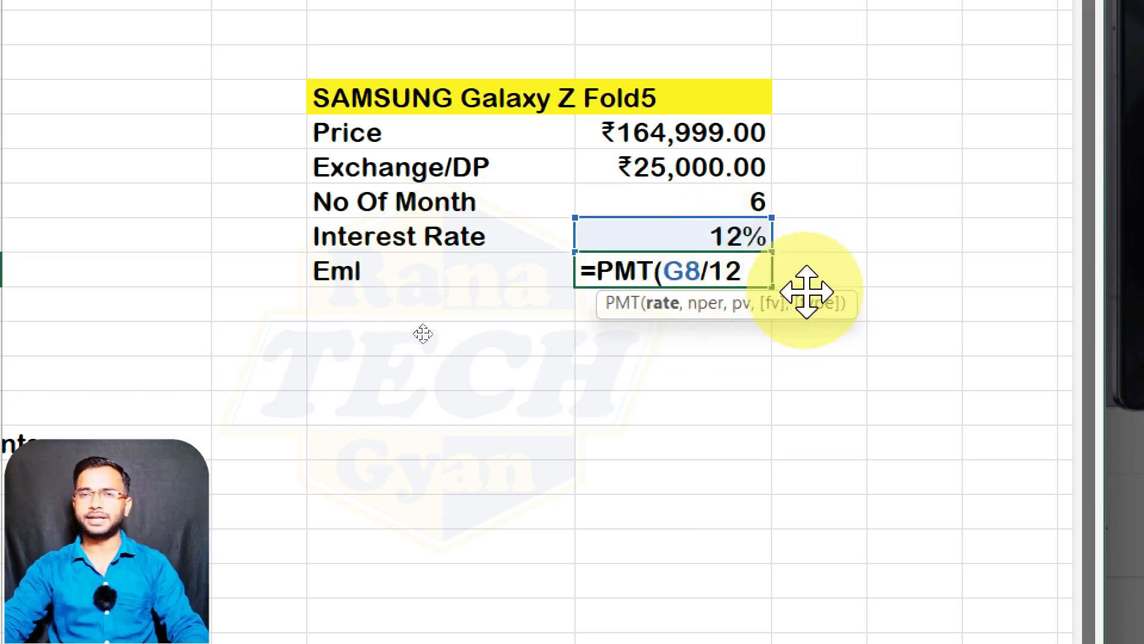
{"action": "type", "text": ","}
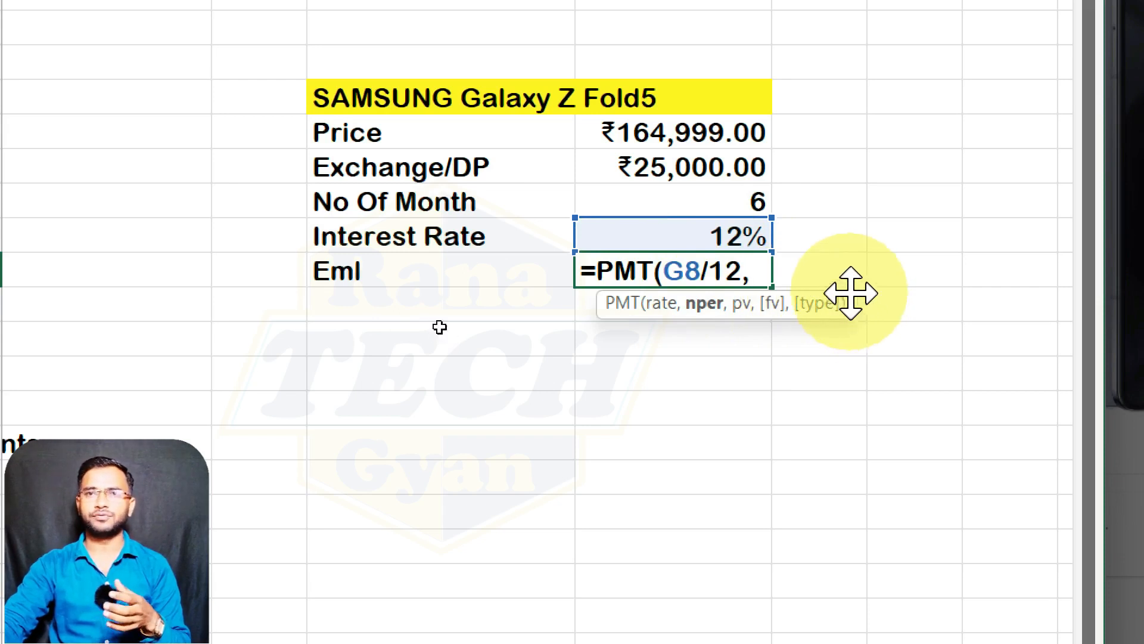
{"action": "left_click", "coordinate": [719, 197]}
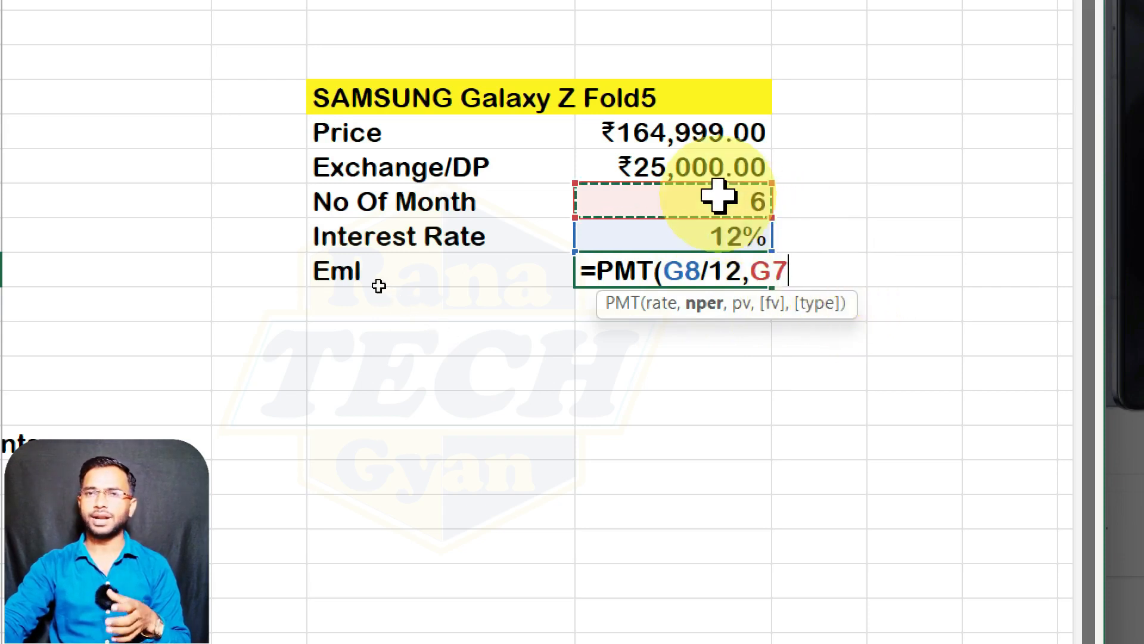
{"action": "type", "text": ","}
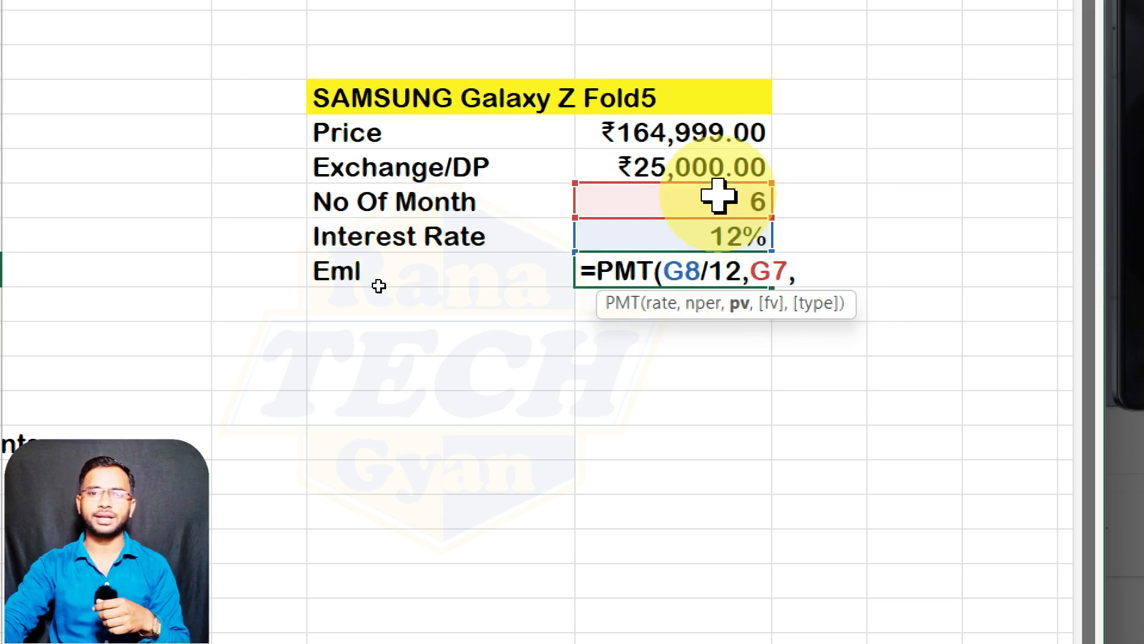
{"action": "left_click", "coordinate": [671, 126]}
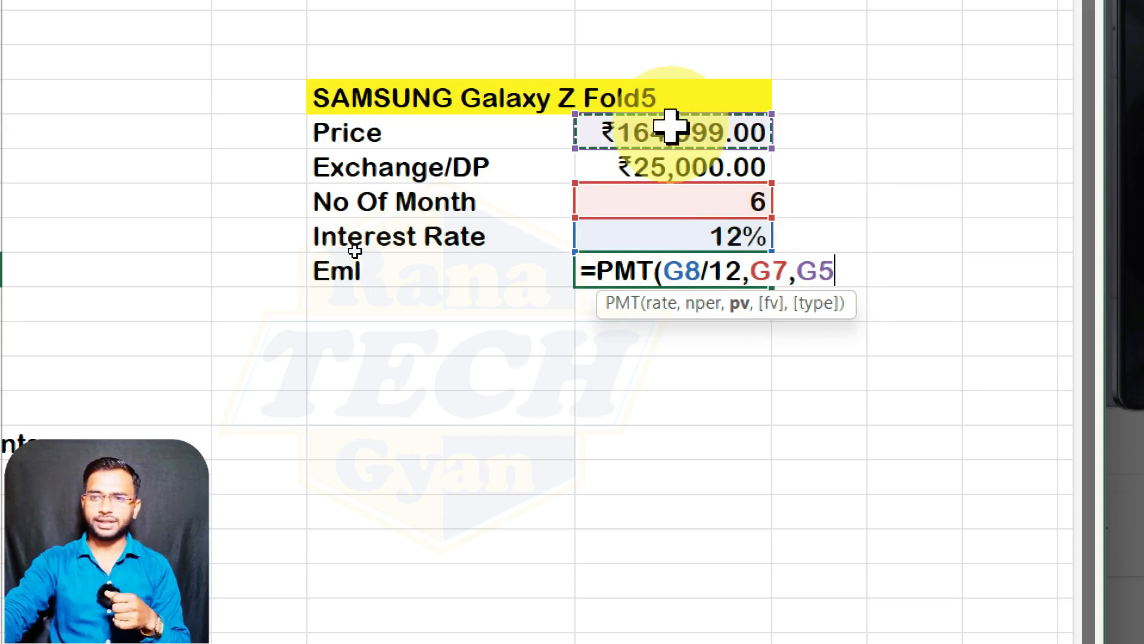
{"action": "type", "text": ",-"}
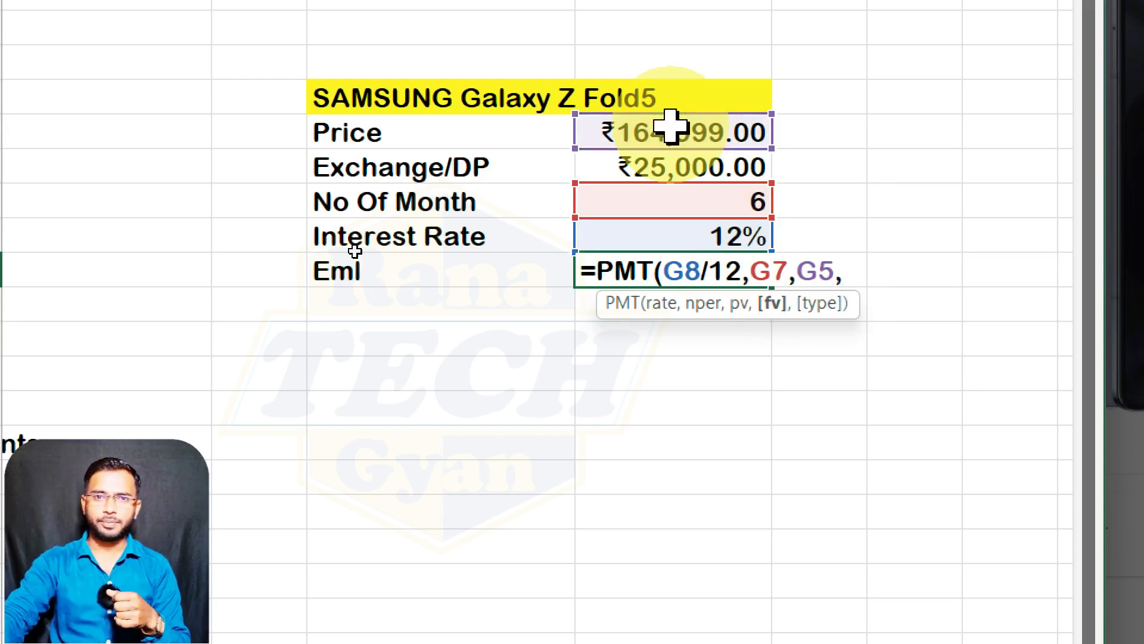
{"action": "left_click", "coordinate": [654, 170]}
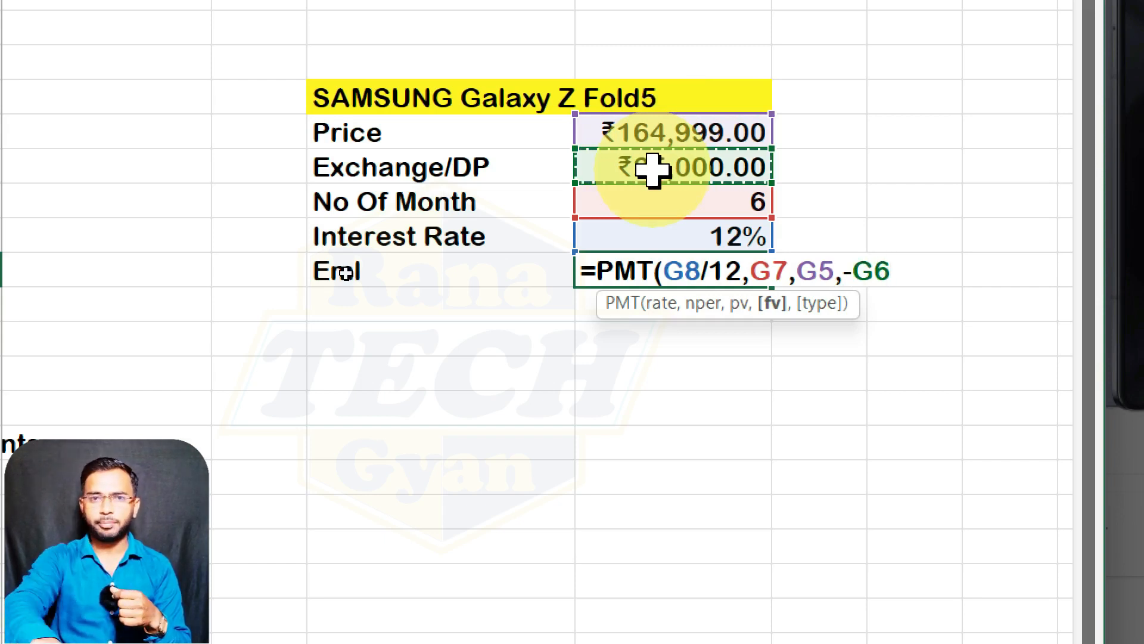
{"action": "type", "text": ")"}
{"action": "key", "text": "Return"}
{"action": "left_click", "coordinate": [663, 271]}
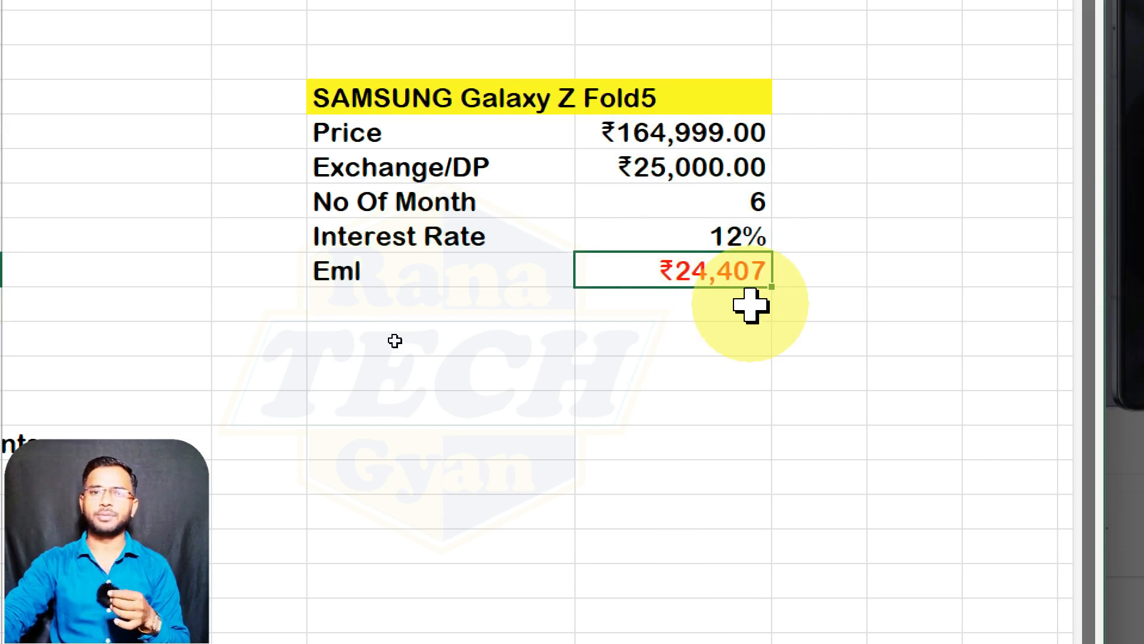
Set the second phone's interest rate in G8 to 16%.
{"action": "left_click", "coordinate": [721, 231]}
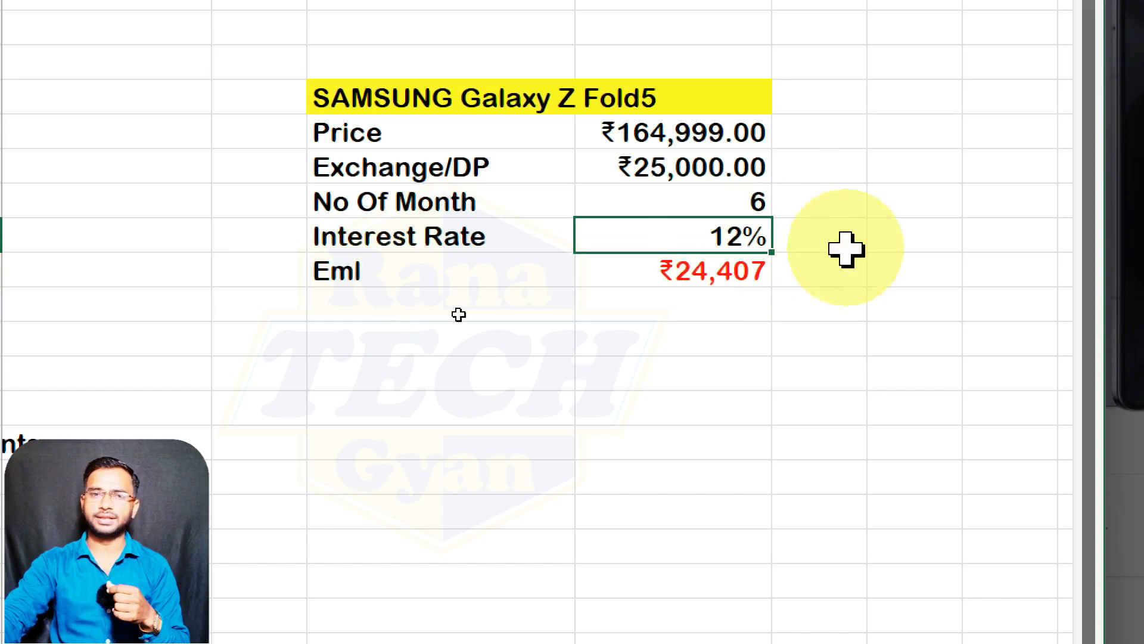
{"action": "type", "text": "16"}
{"action": "key", "text": "Return"}
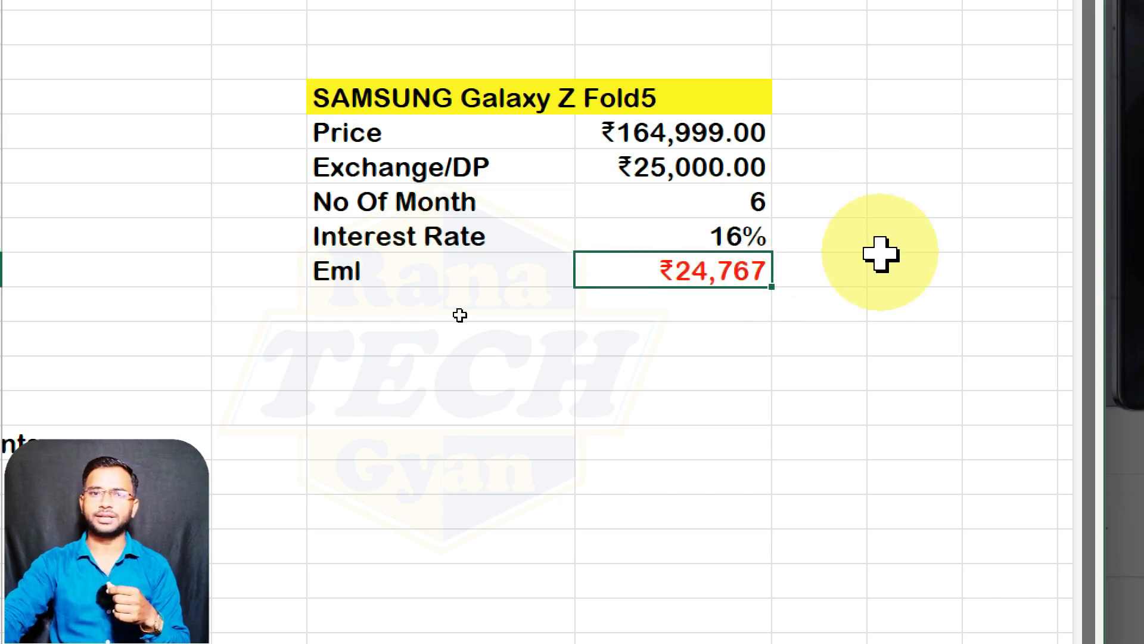
Try a 12-month term for the second phone in G7.
{"action": "left_click", "coordinate": [718, 192]}
{"action": "type", "text": "12"}
{"action": "key", "text": "Return"}
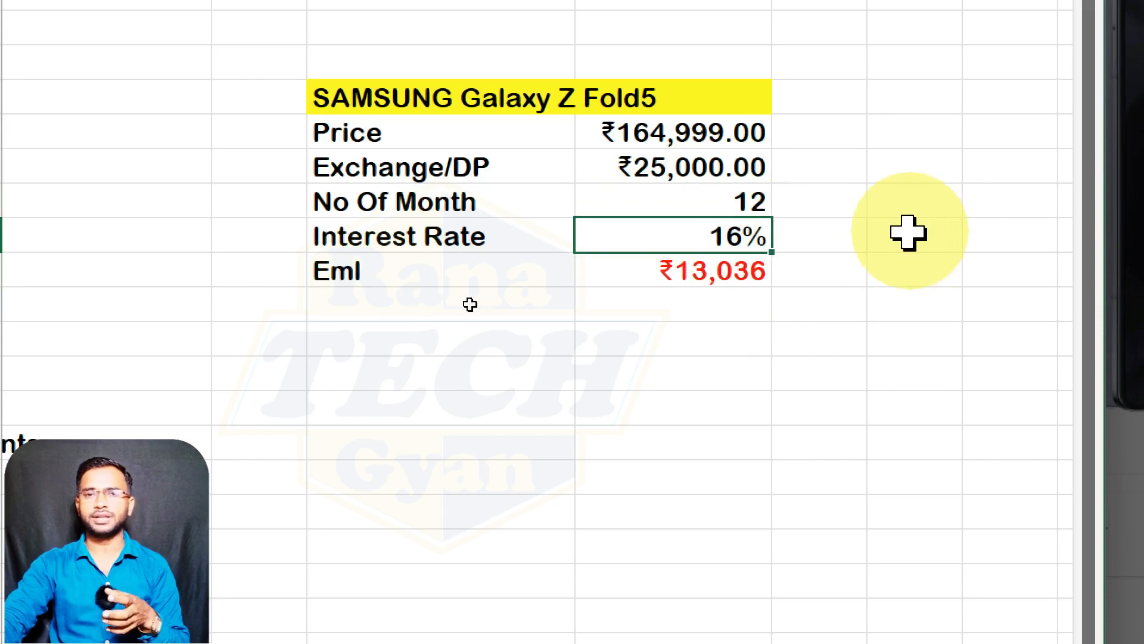
Set the second phone's number of months in G7 to 3 and select its EMI cell.
{"action": "left_click", "coordinate": [703, 203]}
{"action": "type", "text": "3"}
{"action": "key", "text": "Return"}
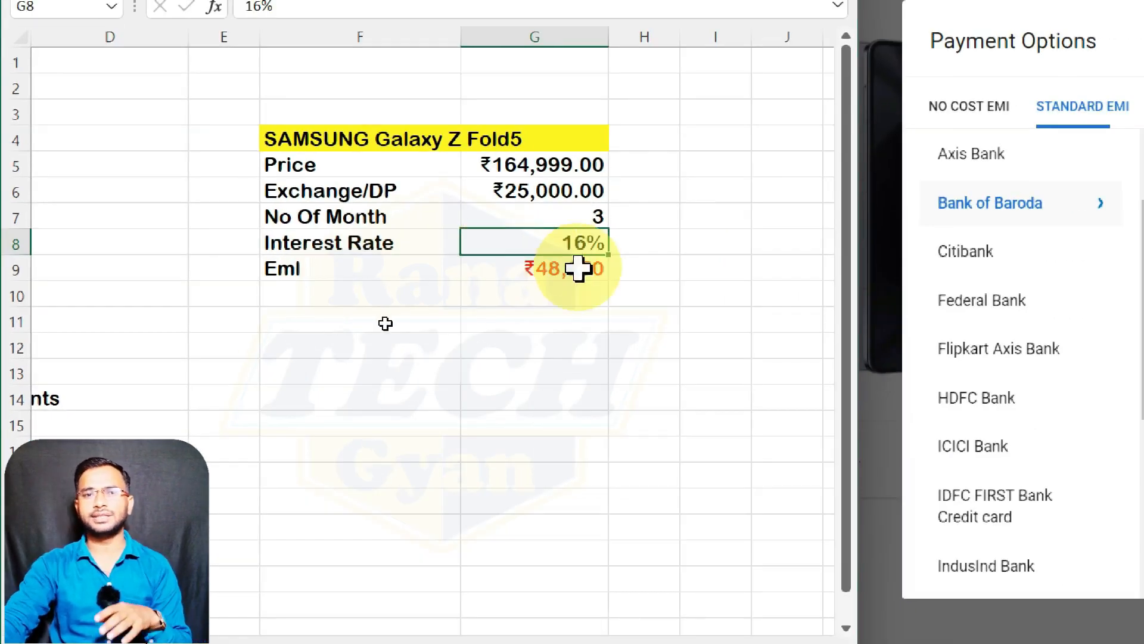
{"action": "left_click", "coordinate": [578, 268]}
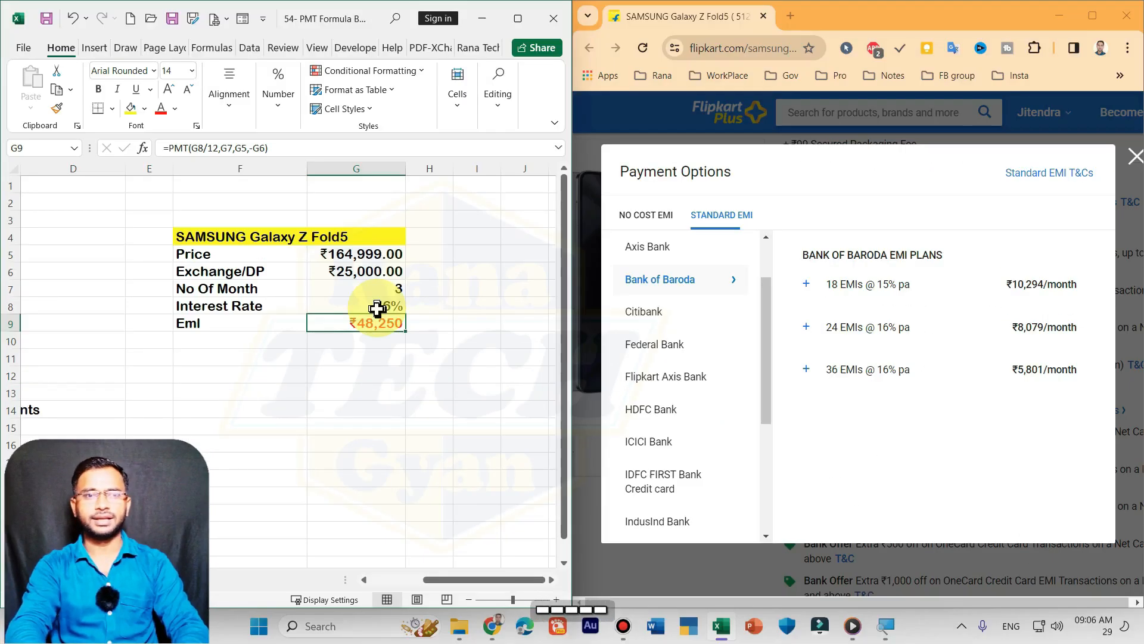
Maximize the workbook window and format the EMI in G9 as currency with the -₹1,234 negative number style.
{"action": "left_click", "coordinate": [526, 23]}
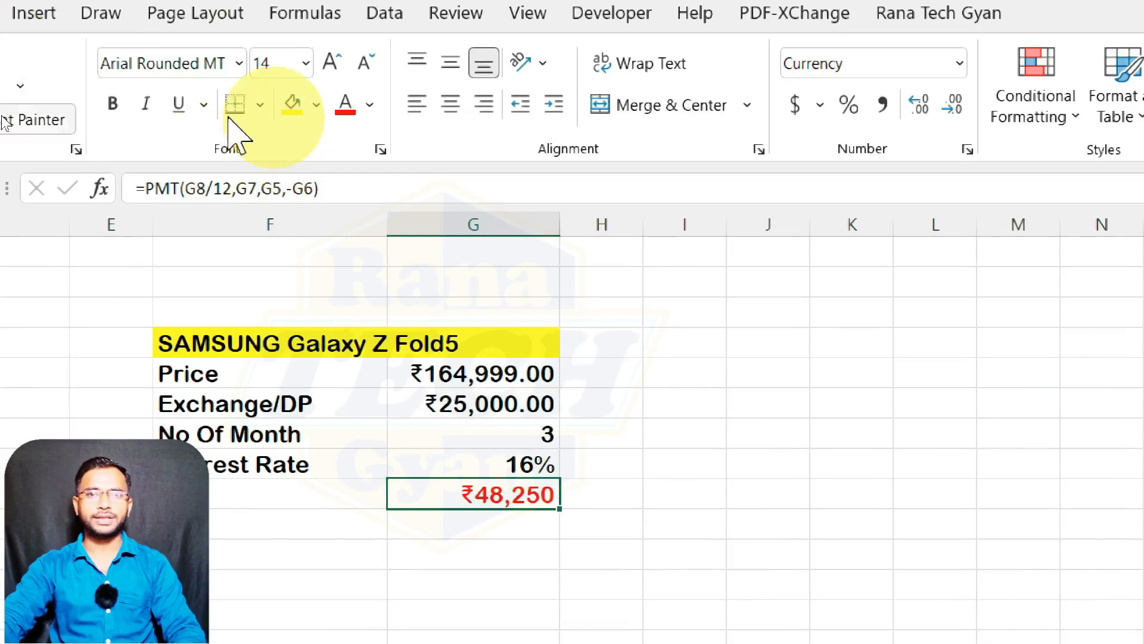
{"action": "left_click", "coordinate": [967, 150]}
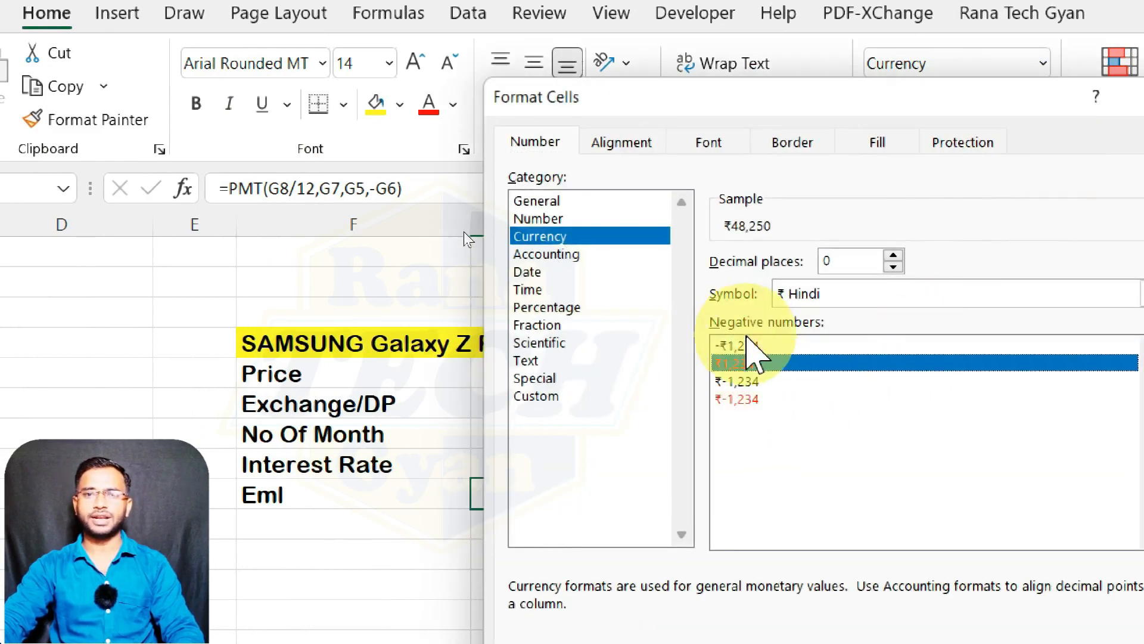
{"action": "left_click", "coordinate": [745, 346]}
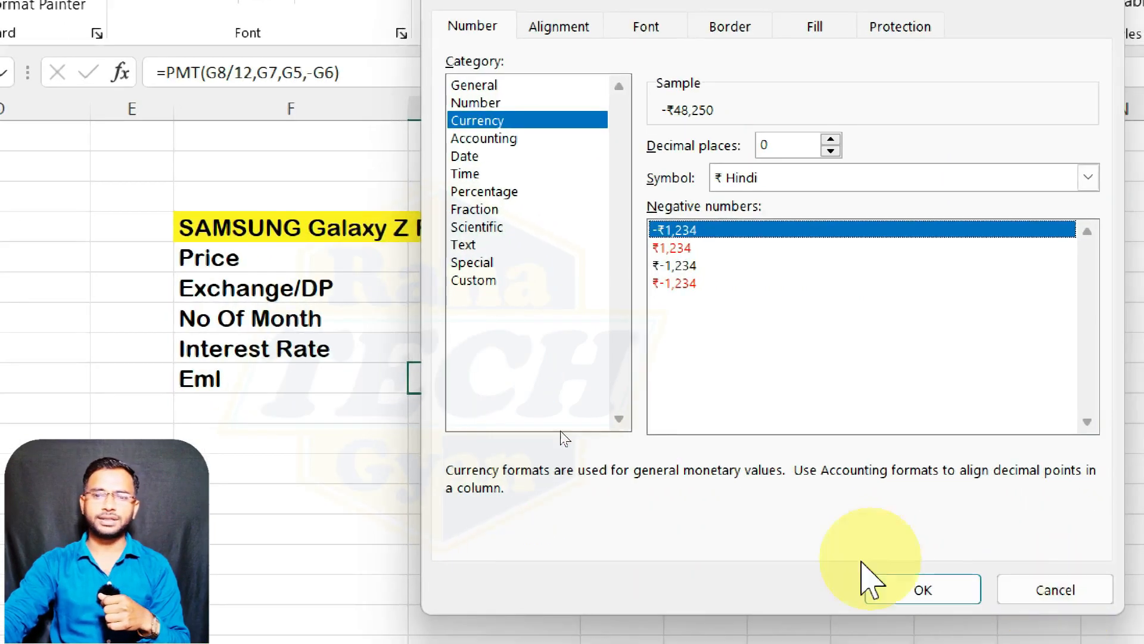
{"action": "left_click", "coordinate": [897, 590]}
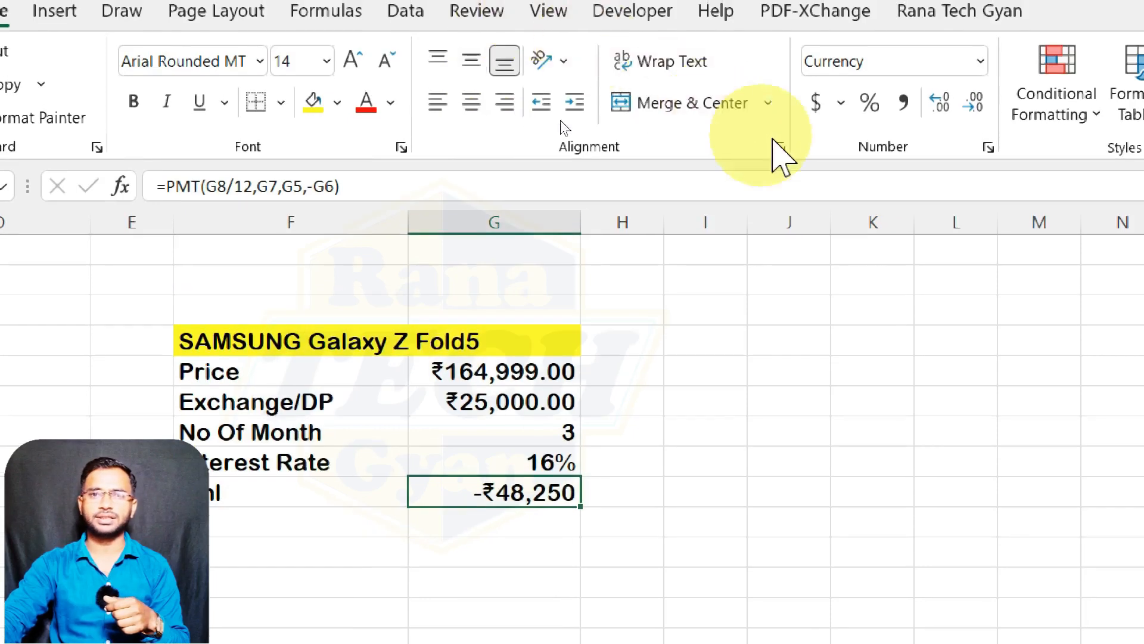
Change the negative number format of the EMI in G9 to the red ₹1,234 style without a minus sign.
{"action": "left_click", "coordinate": [988, 149]}
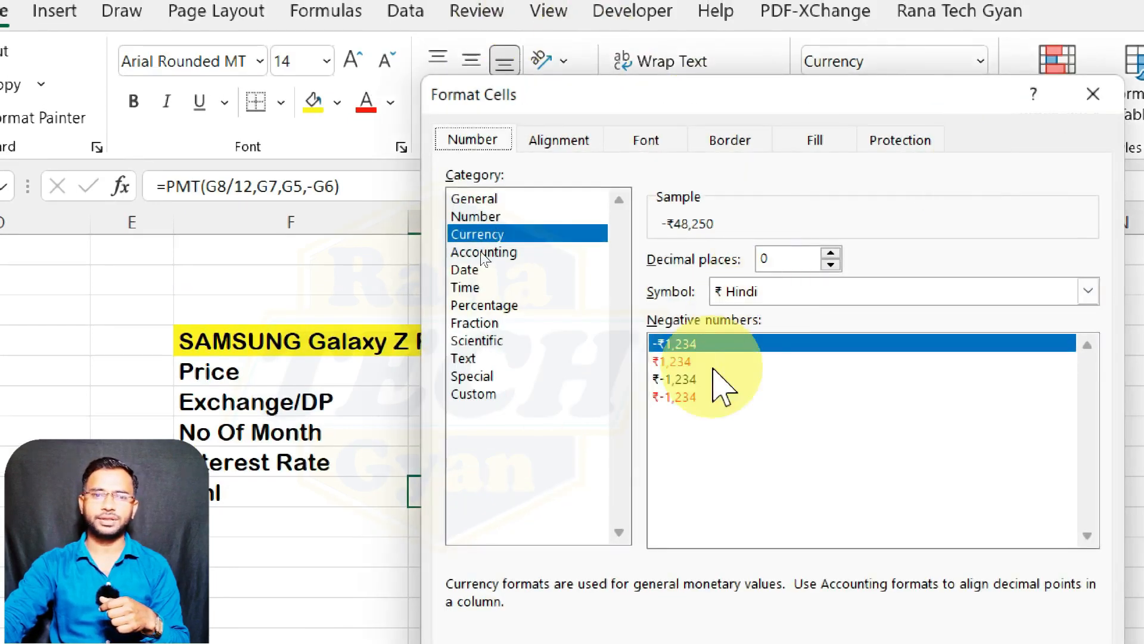
{"action": "left_click", "coordinate": [691, 360]}
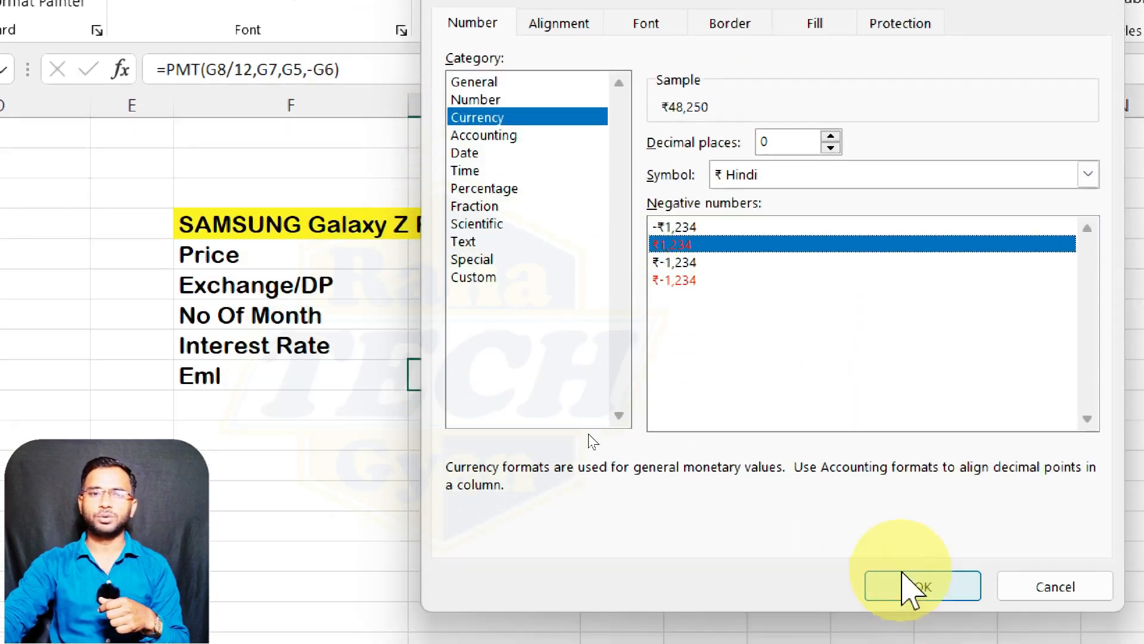
{"action": "left_click", "coordinate": [906, 582]}
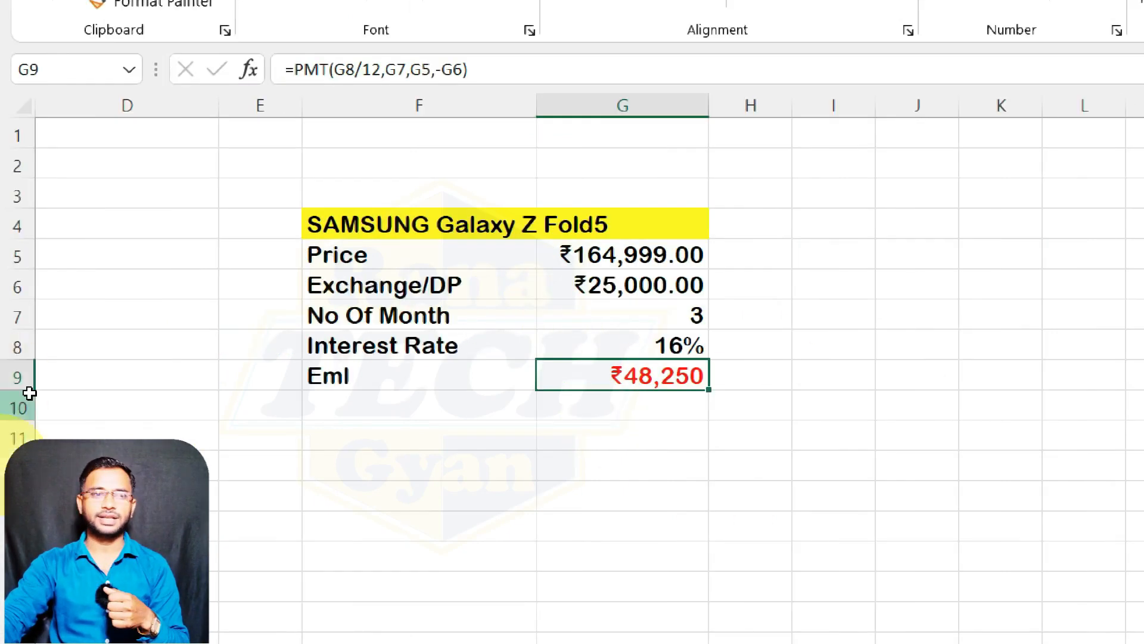
Go back to the first SAMSUNG Galaxy Z Fold5 table in columns B and C and select its EMI cell C9.
{"action": "left_click", "coordinate": [215, 483]}
{"action": "left_click", "coordinate": [288, 462]}
{"action": "key", "text": "ctrl+Left"}
{"action": "key", "text": "Up"}
{"action": "key", "text": "Up"}
{"action": "key", "text": "Up"}
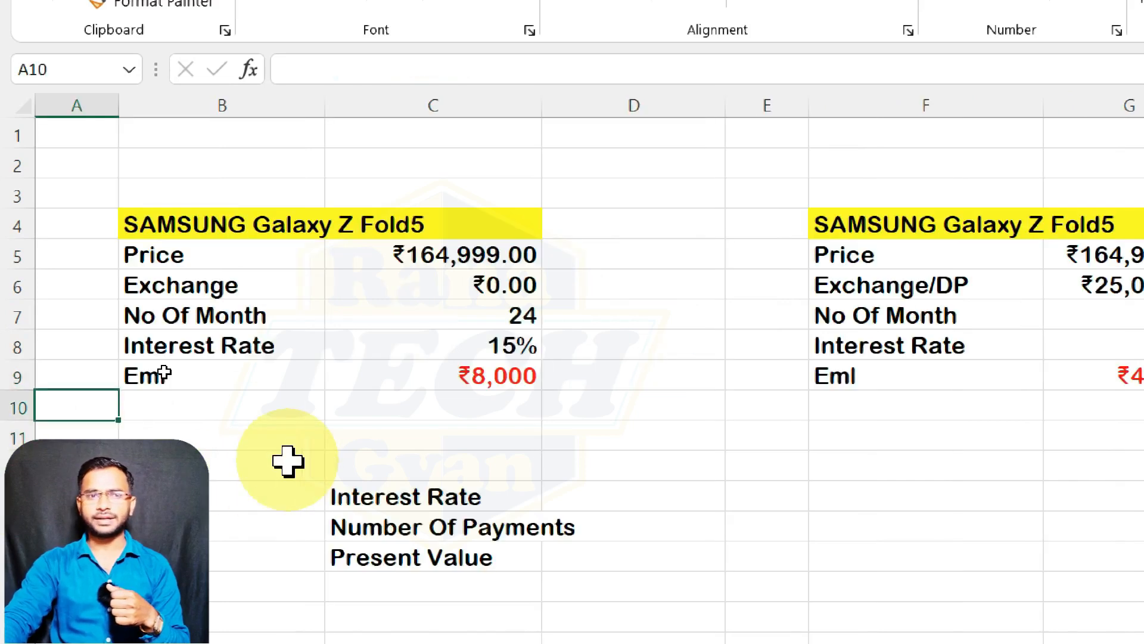
{"action": "key", "text": "Right"}
{"action": "key", "text": "Right"}
{"action": "key", "text": "Right"}
{"action": "key", "text": "Left"}
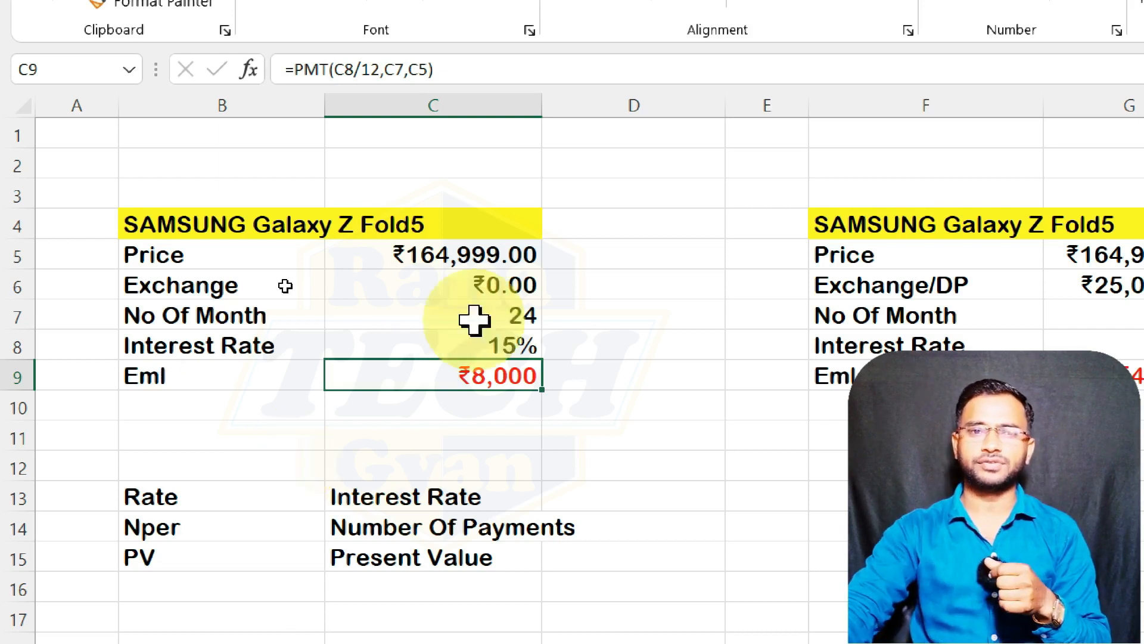
Set the first phone's number of months in C7 to 12 and select its EMI cell.
{"action": "left_click", "coordinate": [507, 314]}
{"action": "type", "text": "12"}
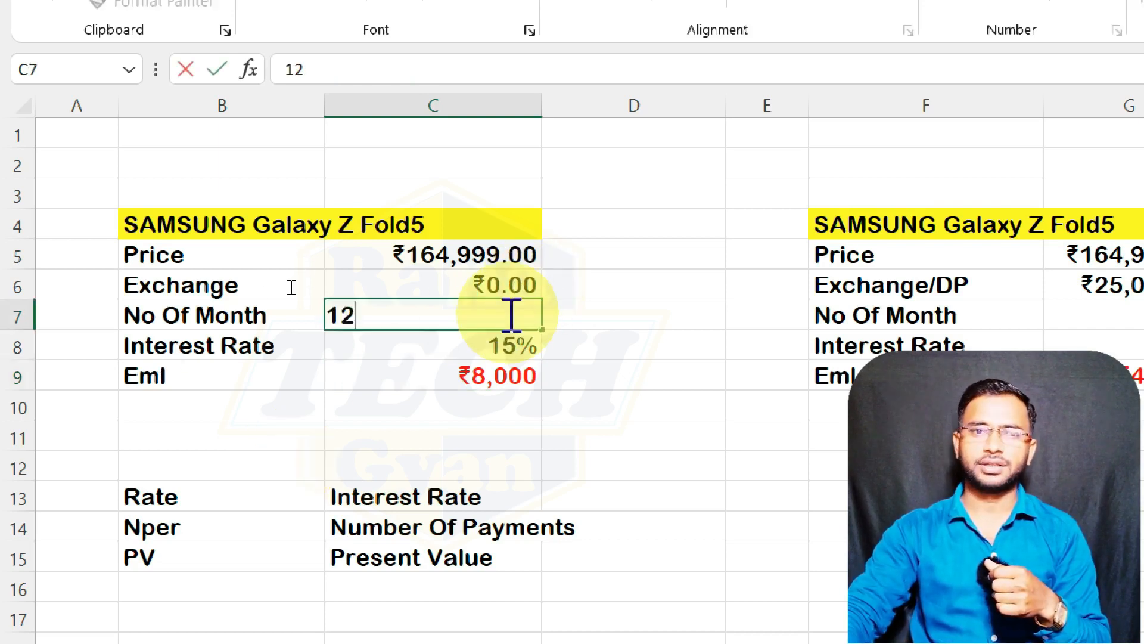
{"action": "key", "text": "Return"}
{"action": "left_click", "coordinate": [498, 370]}
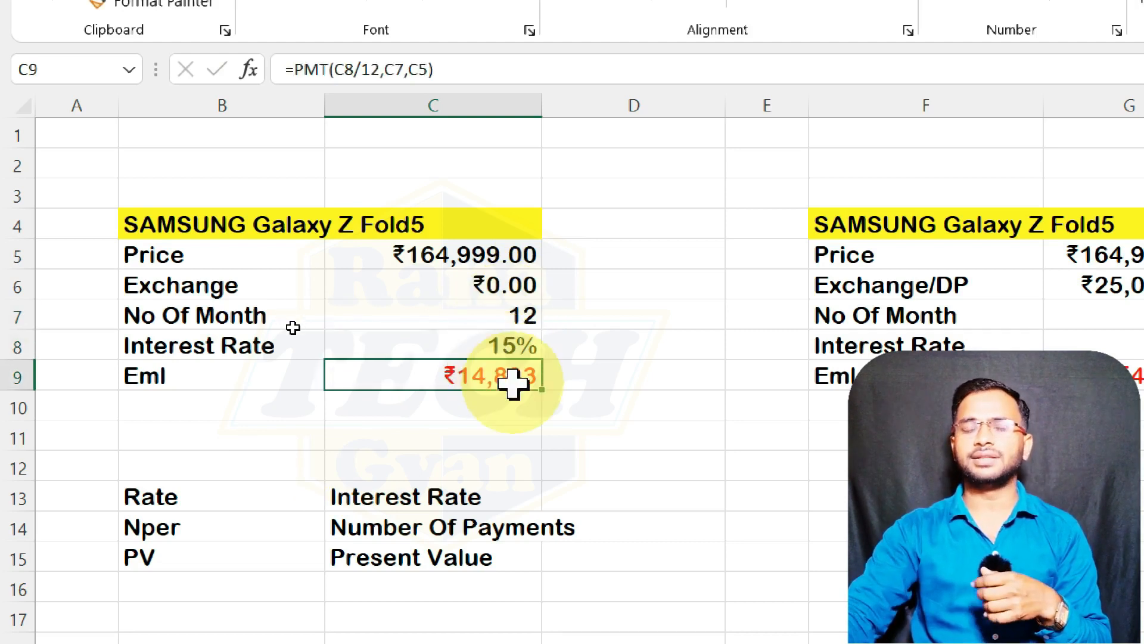